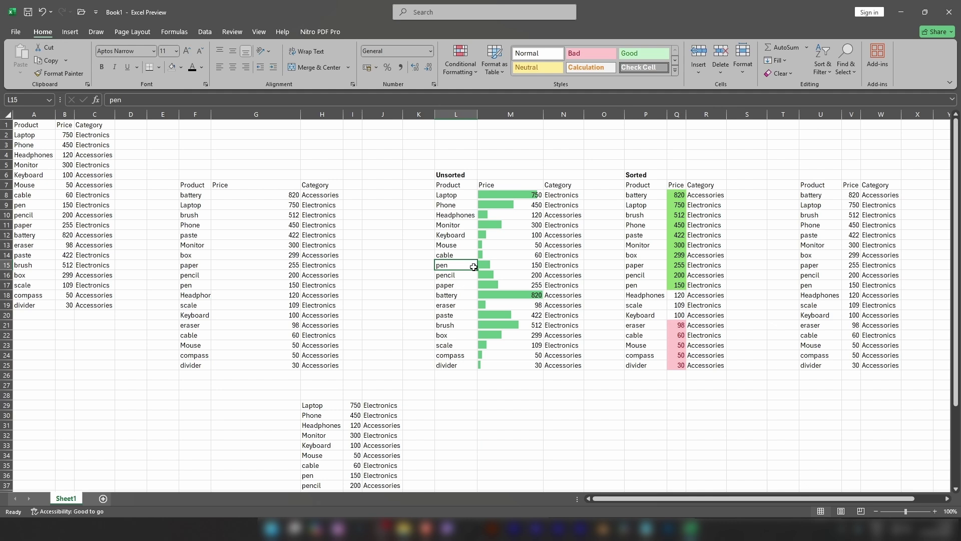
left_click(468, 72)
mouse_move(467, 92)
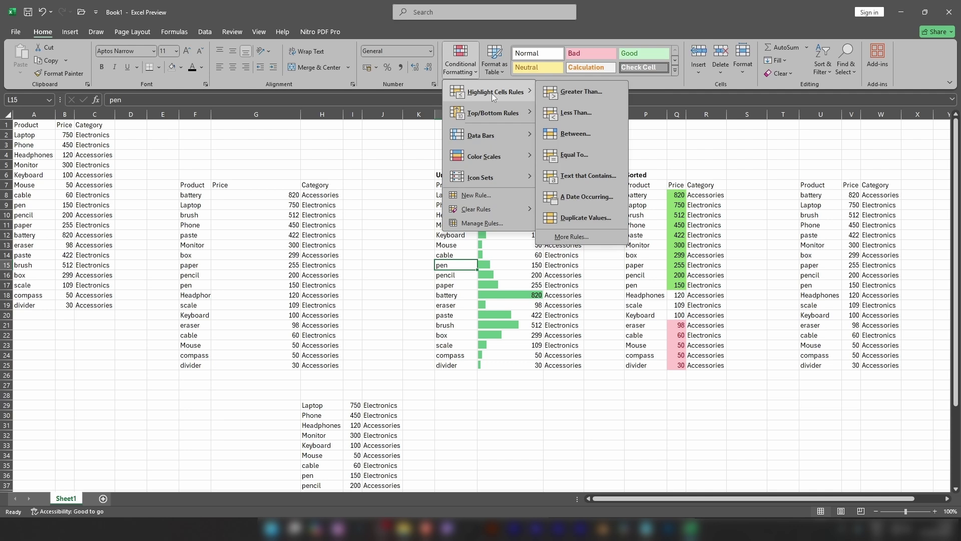
left_click(482, 27)
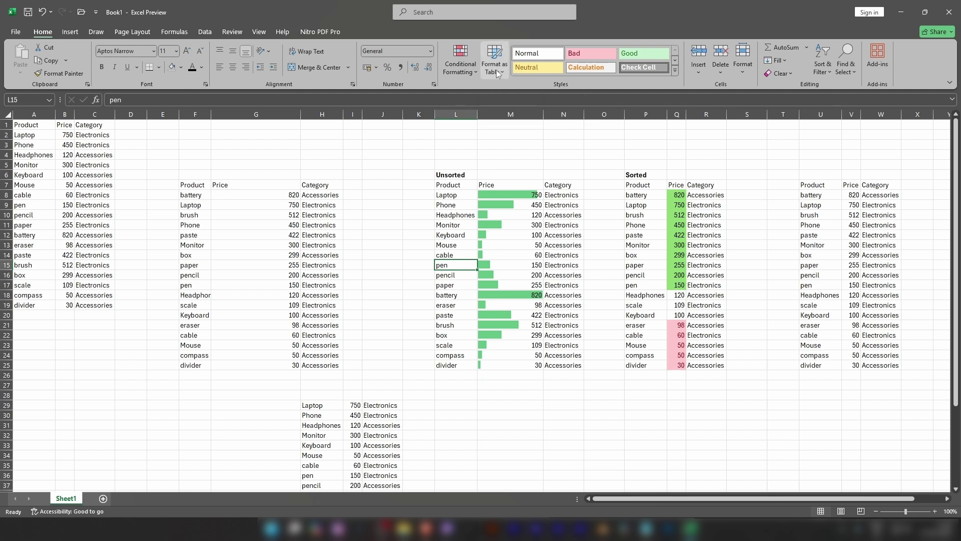
left_click(276, 245)
left_click_drag(189, 187, 325, 367)
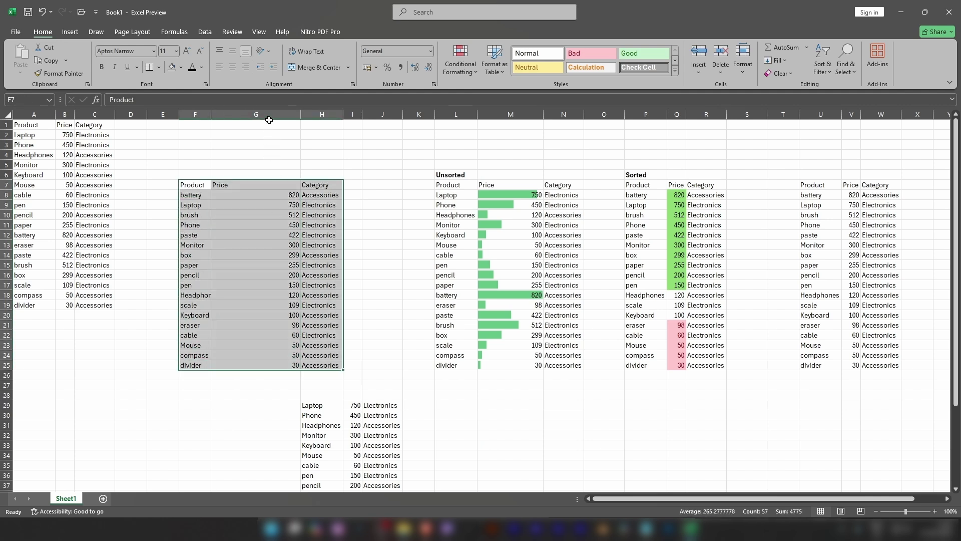
left_click(224, 261)
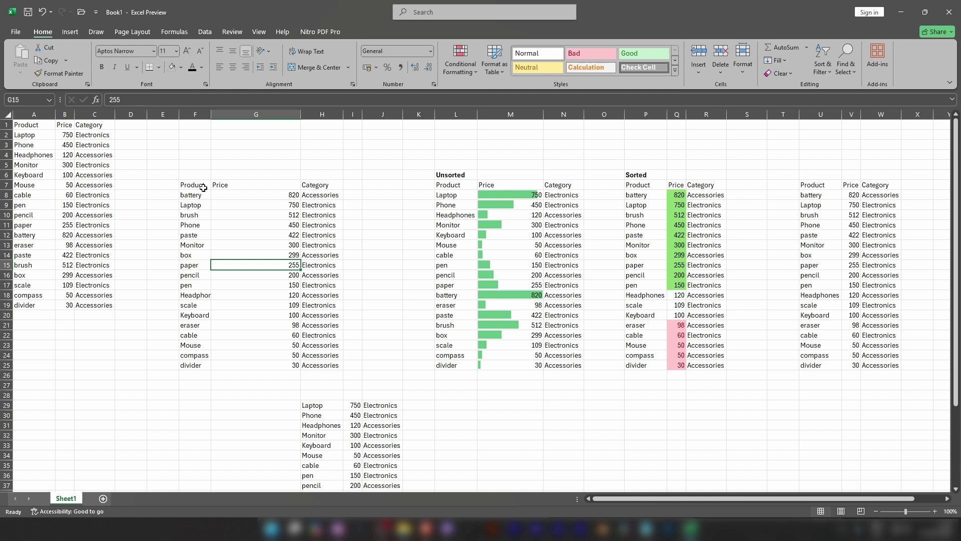
left_click_drag(197, 186, 269, 366)
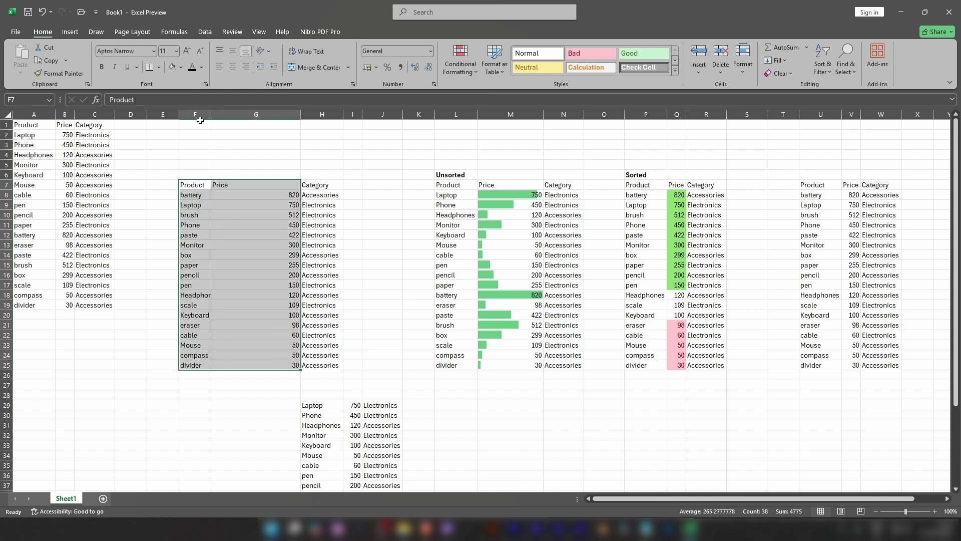
Autofit the widths of columns F to H to their contents
left_click_drag(200, 116, 319, 114)
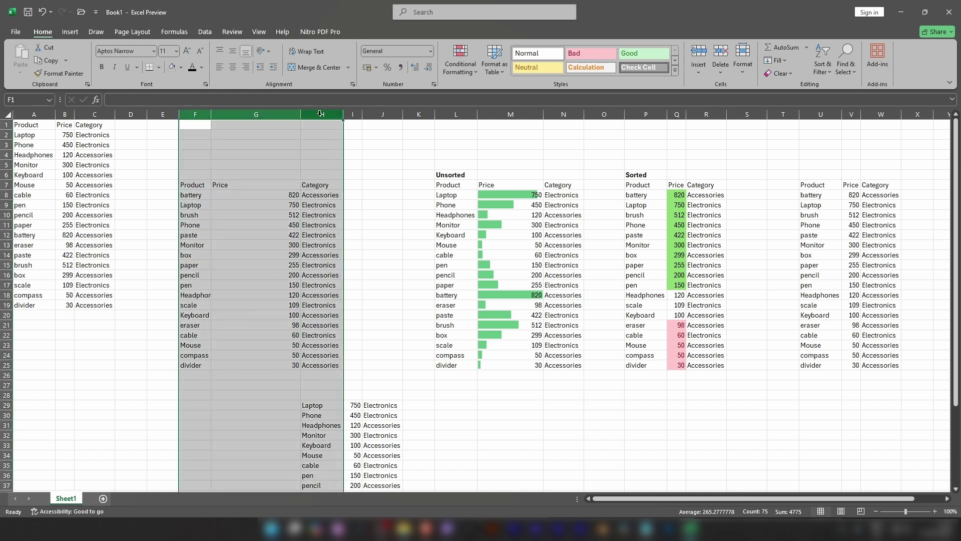
double_click(300, 115)
left_click(308, 244)
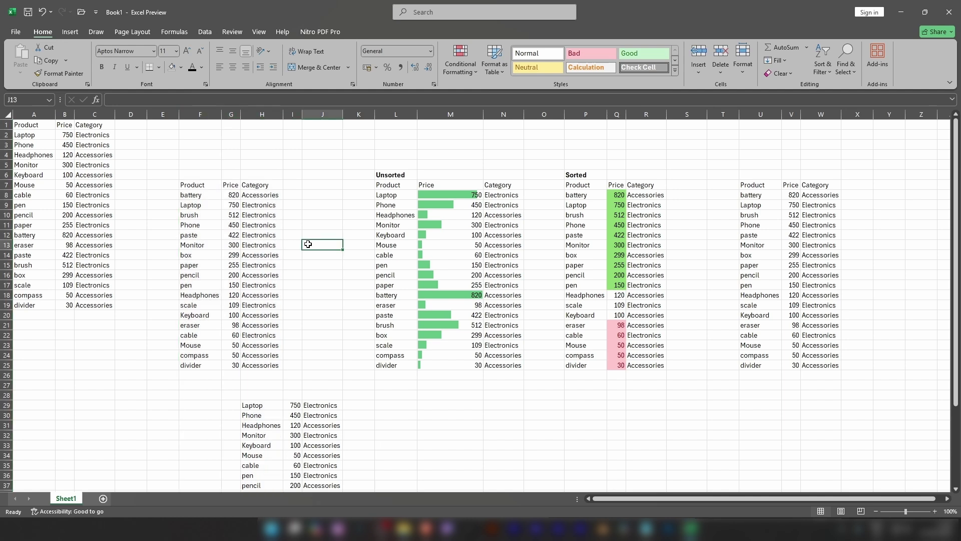
Format the product range F7:H25 as a table using the orange Table Style Light 10
left_click_drag(195, 186, 264, 368)
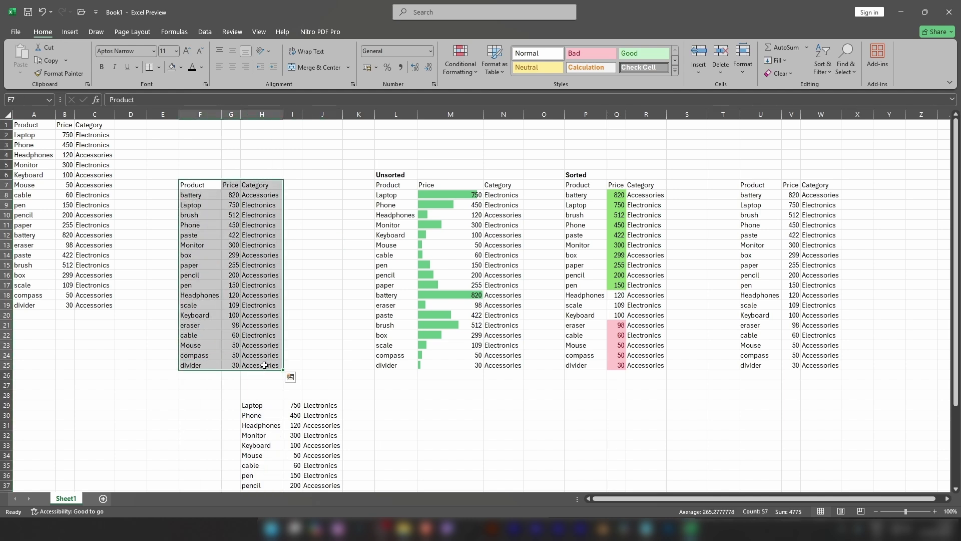
left_click(216, 212)
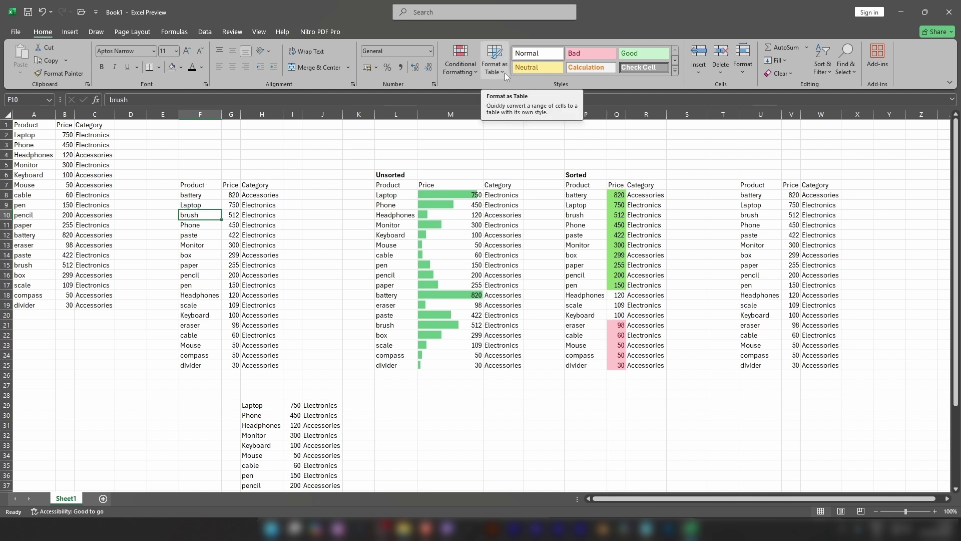
left_click_drag(197, 186, 264, 368)
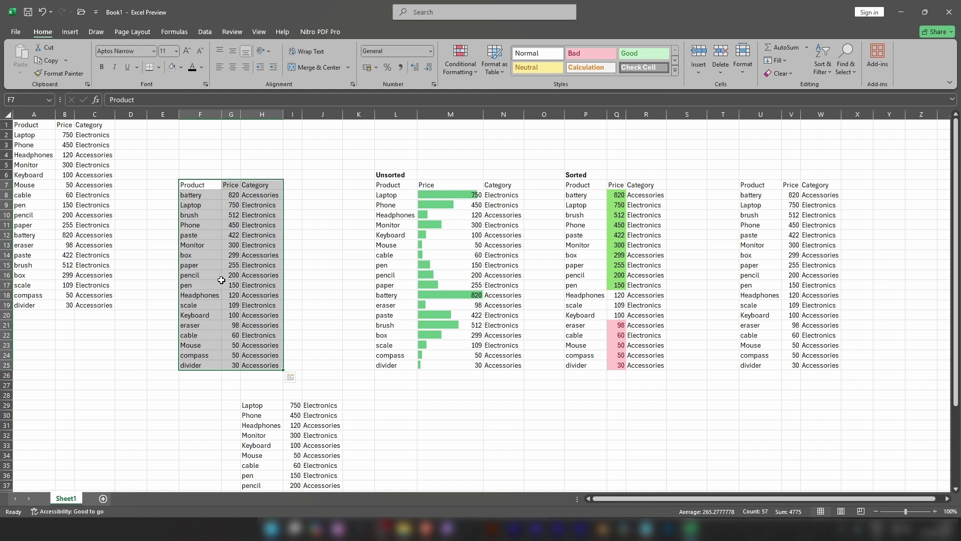
left_click(494, 59)
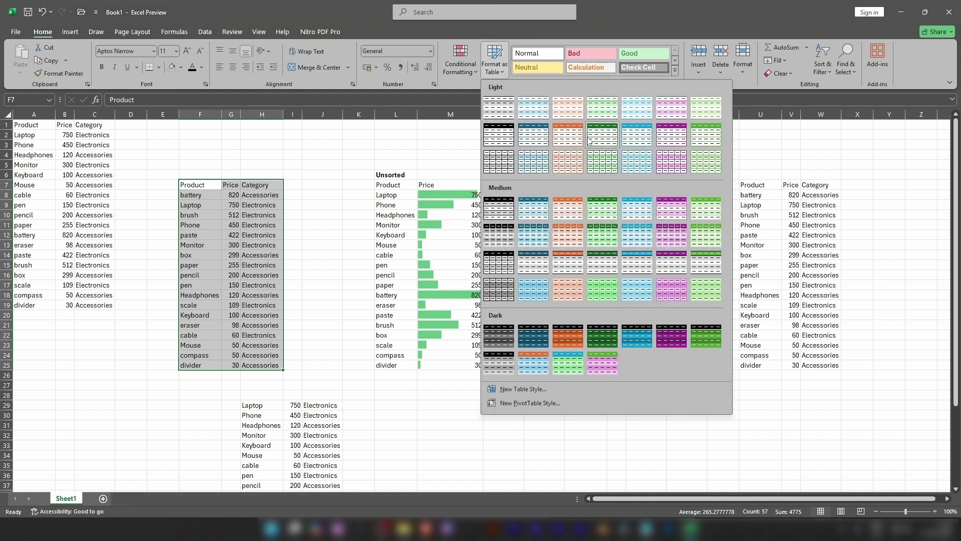
left_click(569, 134)
key("Return")
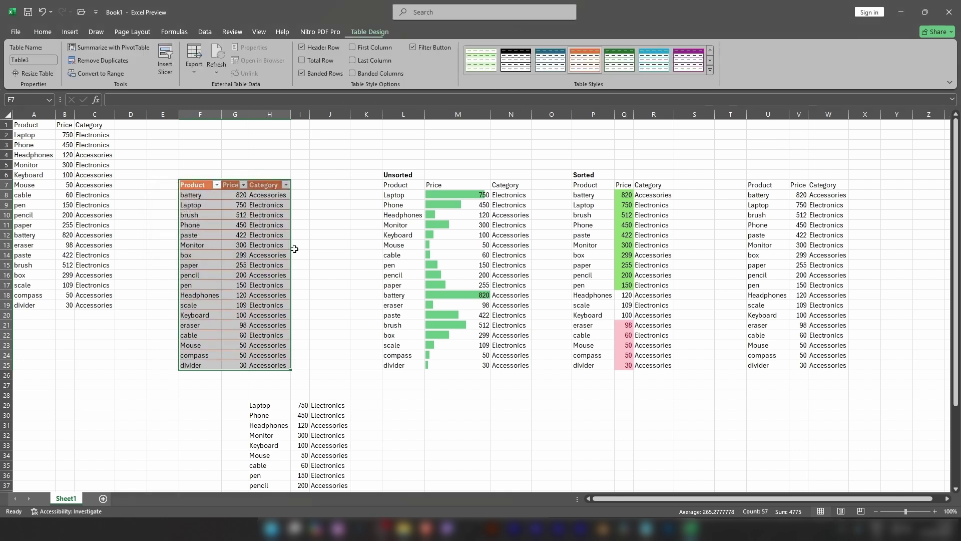
left_click(366, 245)
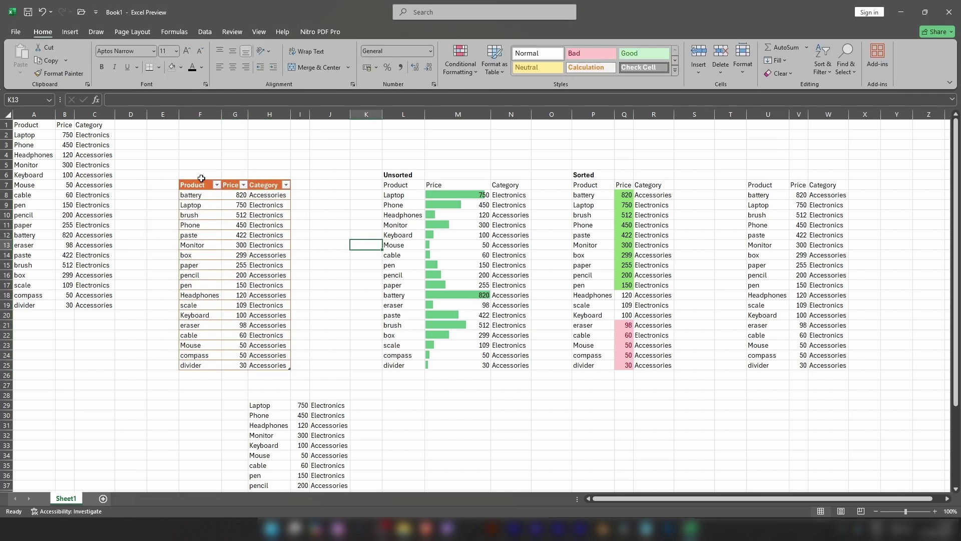
Compare the plain data in A1:C19 with the orange table, examining its header row and its data rows
left_click_drag(36, 125, 83, 302)
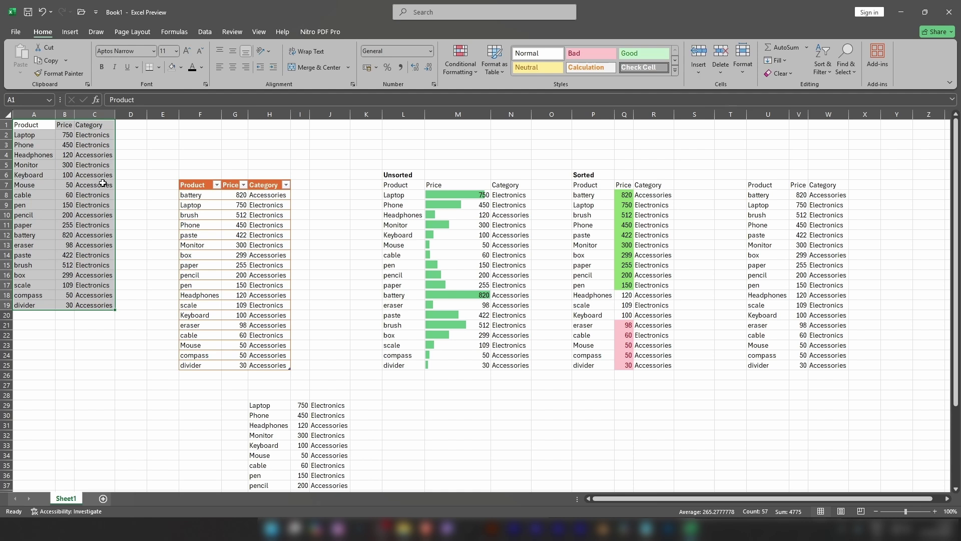
left_click(228, 218)
left_click_drag(194, 185, 262, 361)
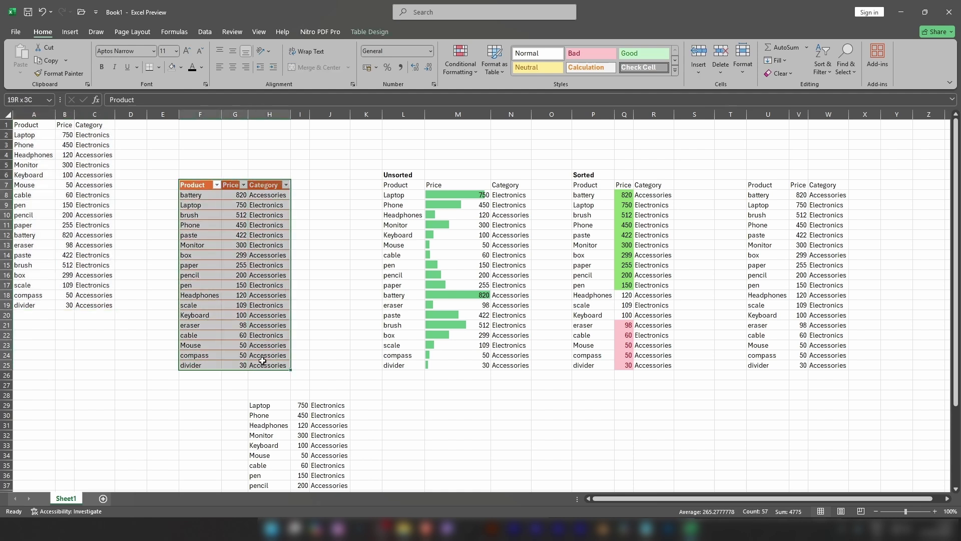
left_click(316, 286)
left_click_drag(198, 187, 199, 366)
left_click(315, 266)
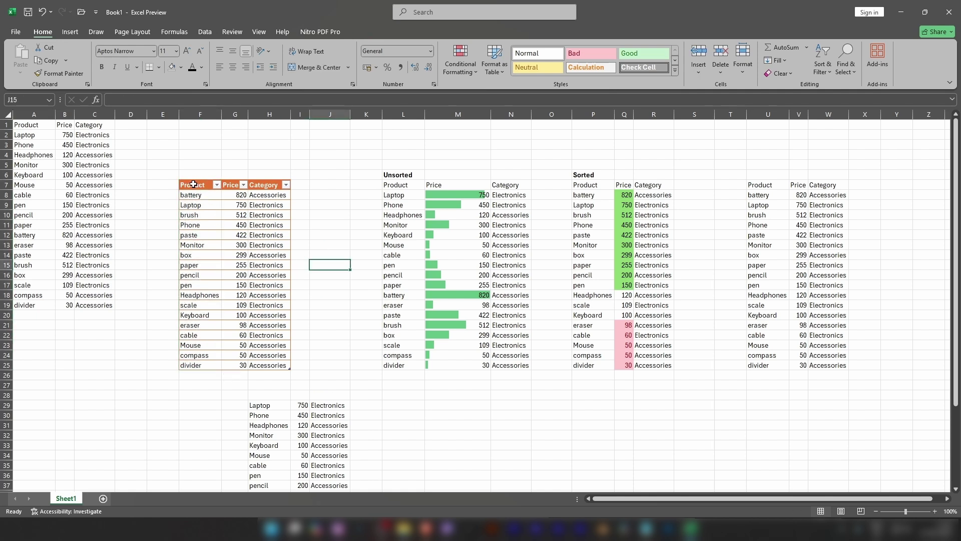
left_click_drag(193, 185, 275, 363)
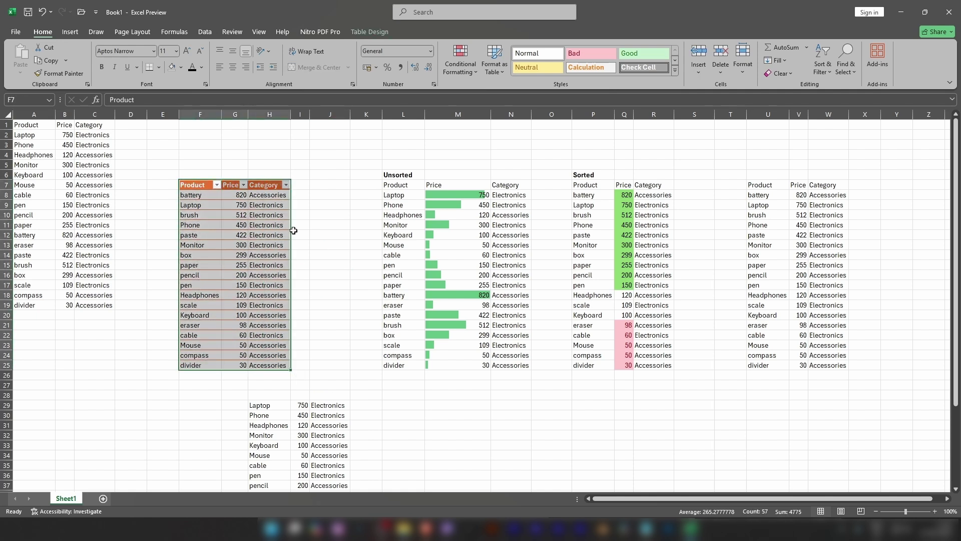
left_click(316, 231)
left_click_drag(199, 186, 258, 186)
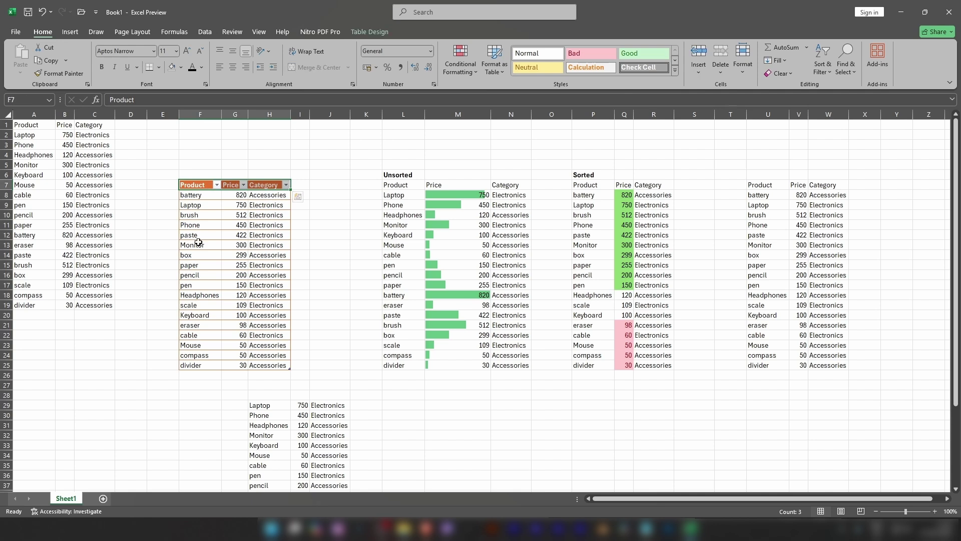
left_click(190, 184)
left_click_drag(201, 196, 275, 364)
left_click(318, 324)
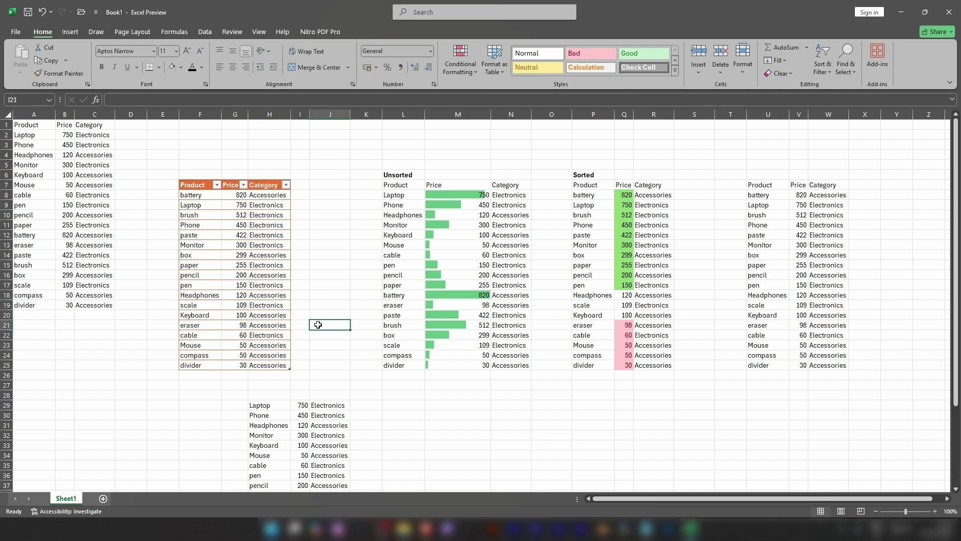
Undo the orange table formatting of F7:H25
key("ctrl+z")
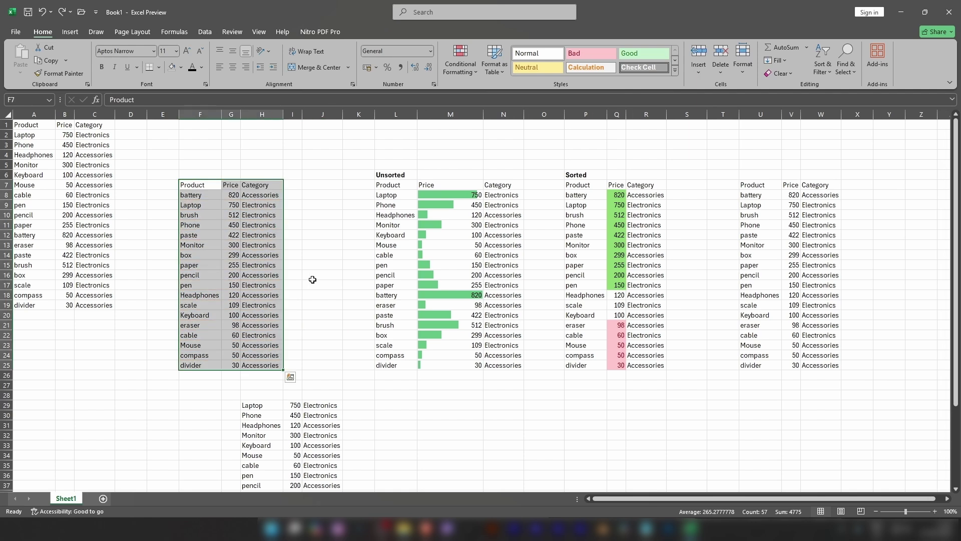
left_click(313, 273)
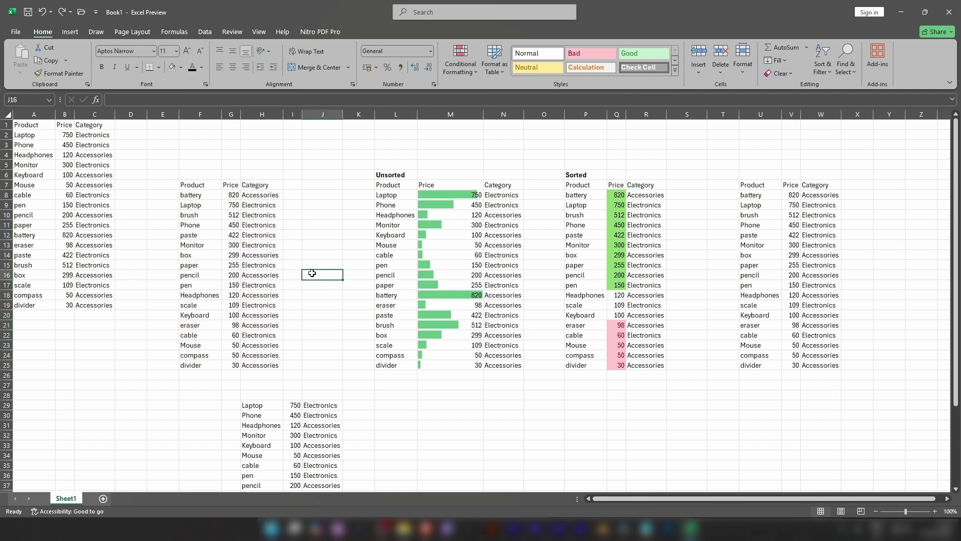
Format F7:H25 as a table with headers using the green Light style with a solid header row
left_click_drag(202, 190, 281, 368)
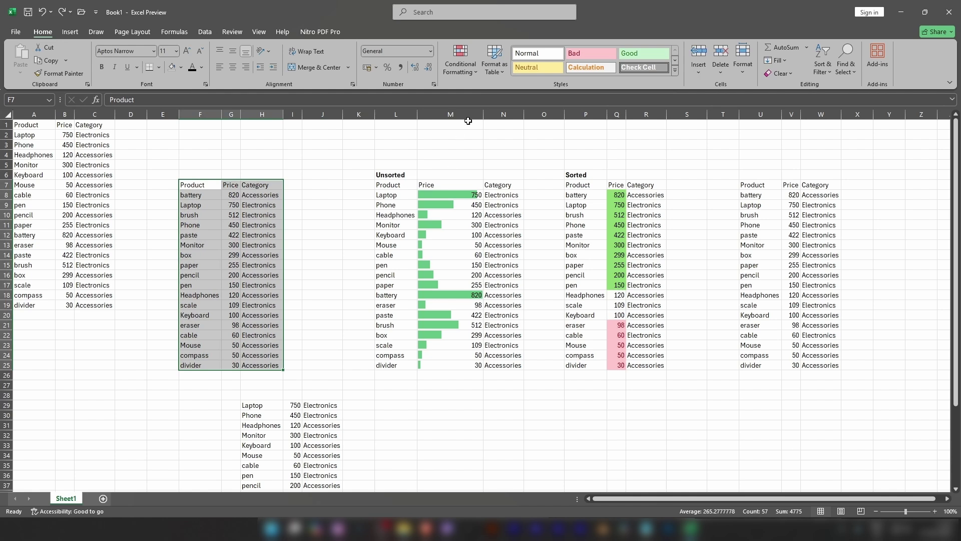
left_click(493, 75)
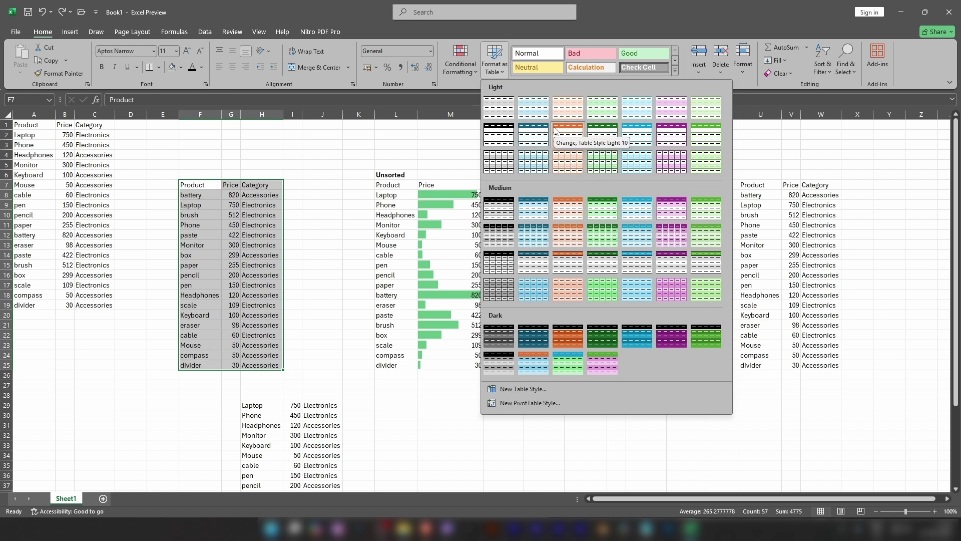
left_click(606, 135)
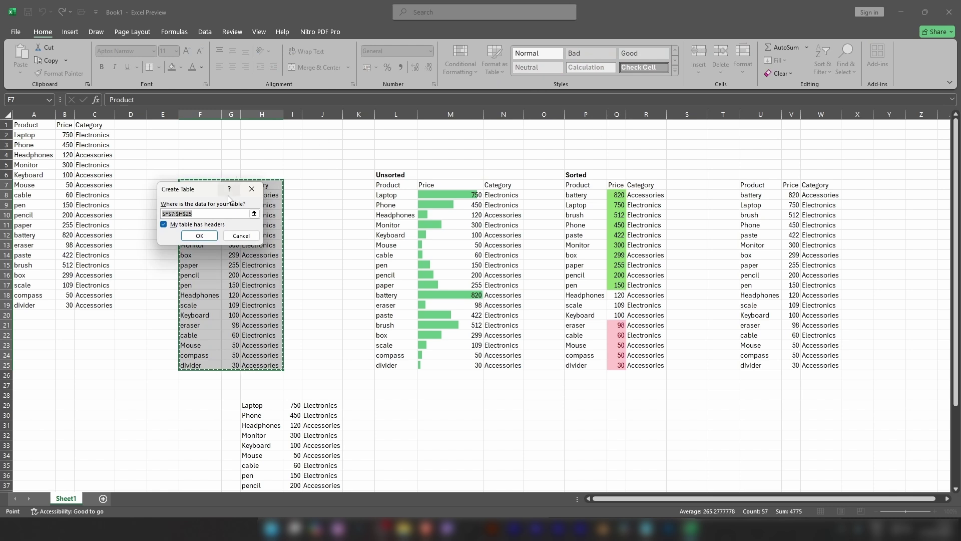
left_click_drag(209, 193, 456, 169)
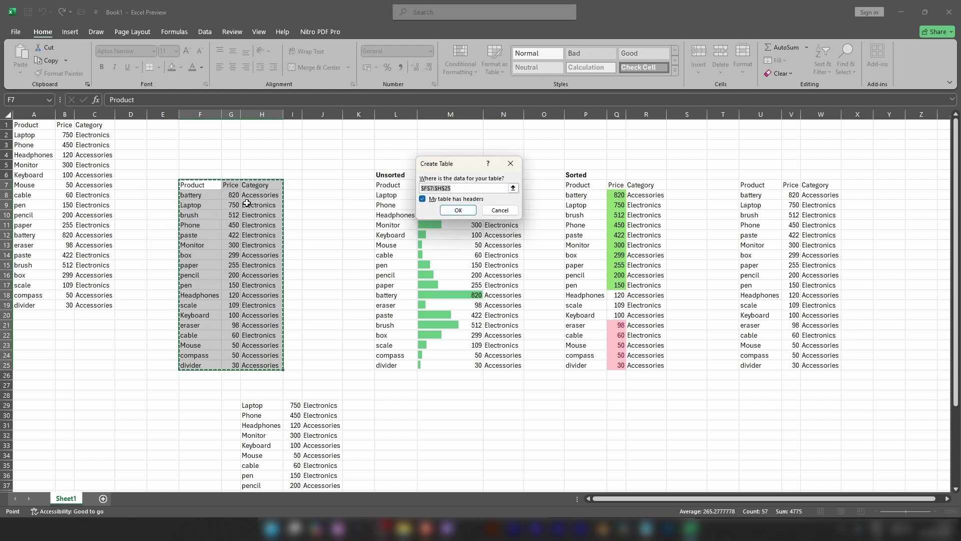
left_click_drag(451, 170, 432, 173)
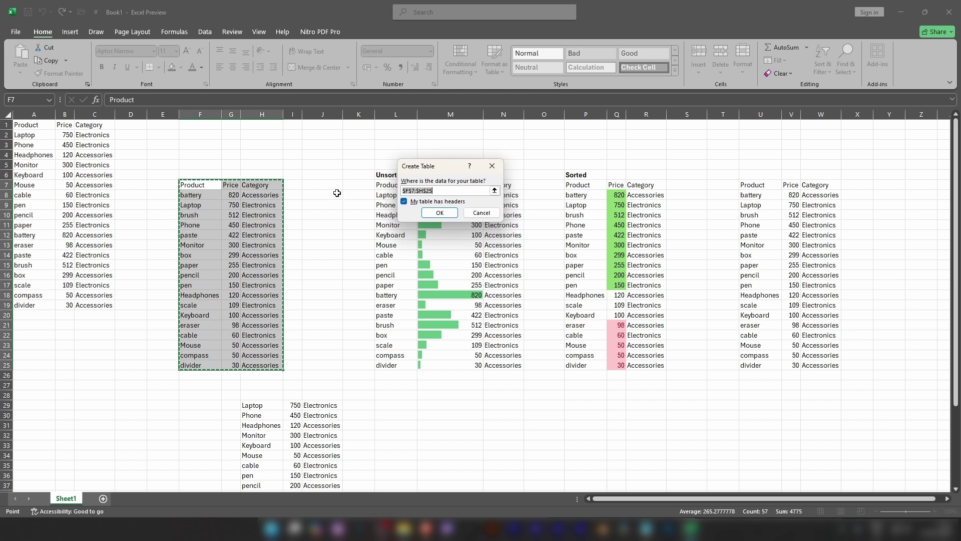
left_click(440, 216)
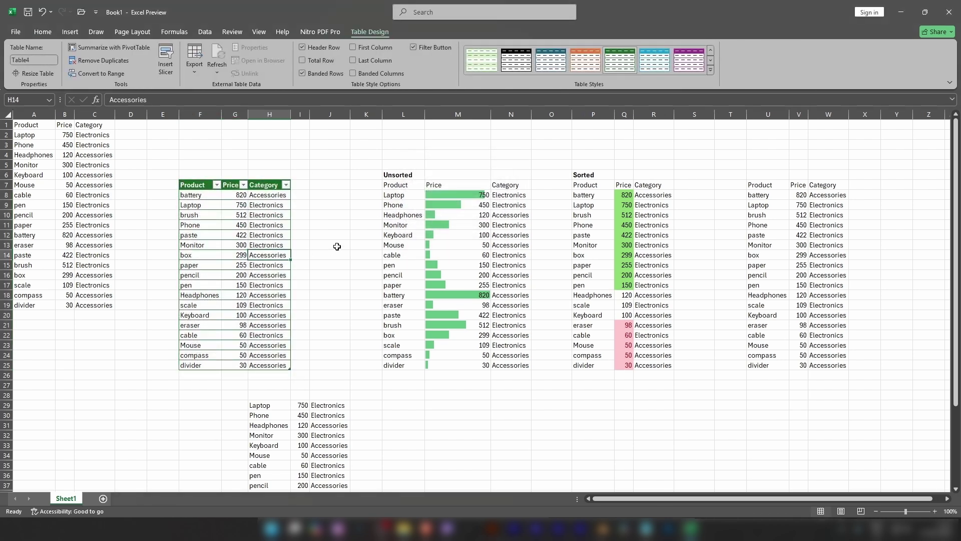
Undo the green table formatting of F7:H25
key("ctrl+z")
left_click(323, 185)
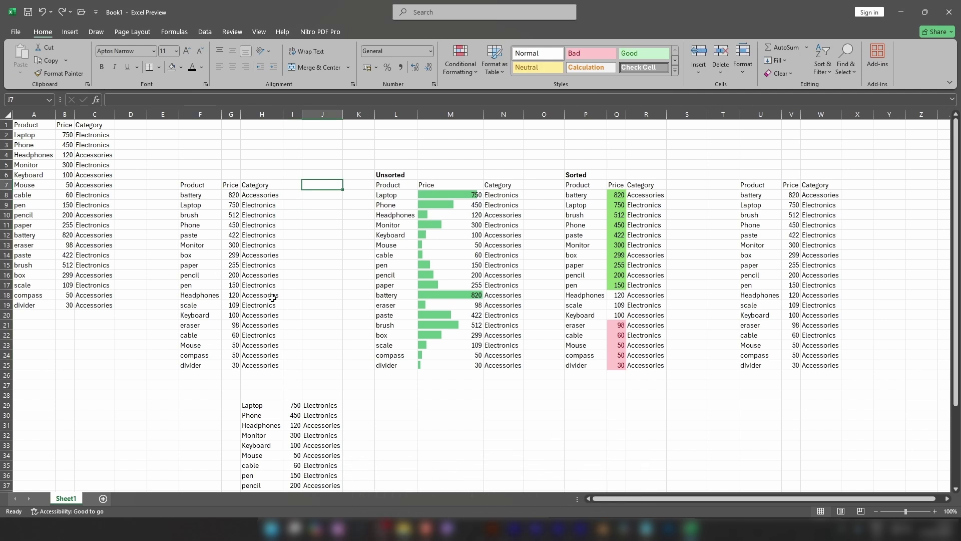
Create a table in the light blue Light style with a solid header, specifying F7:H25 as its data range and enabling headers
left_click(498, 71)
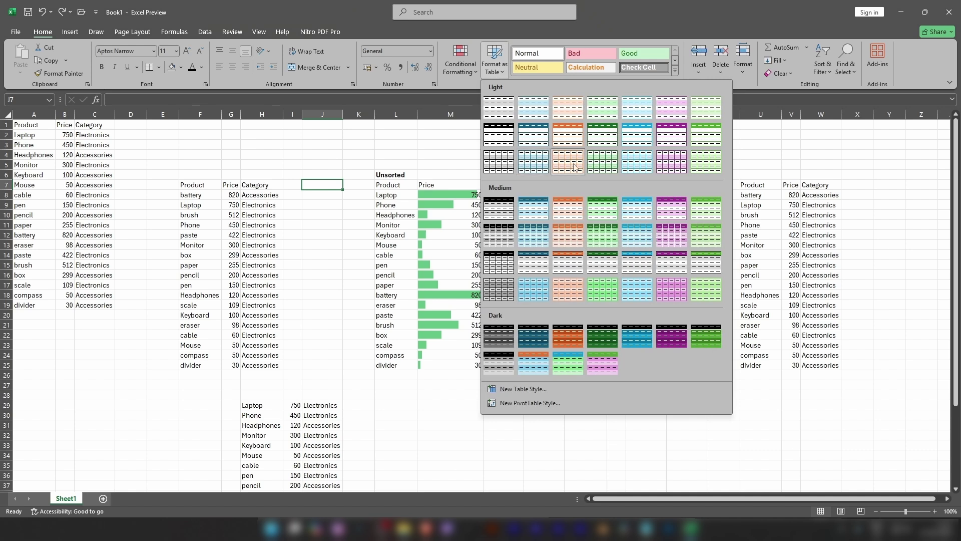
left_click(634, 136)
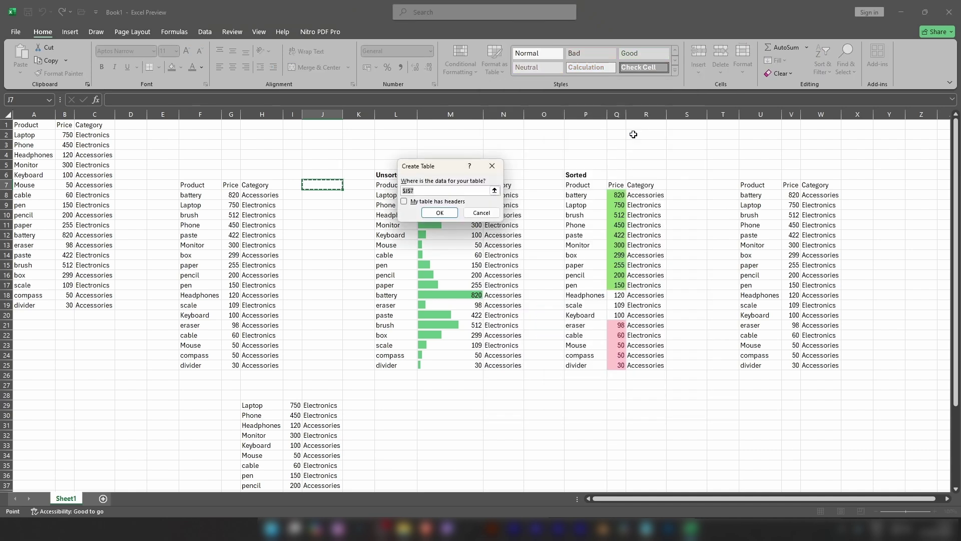
left_click_drag(424, 167, 442, 181)
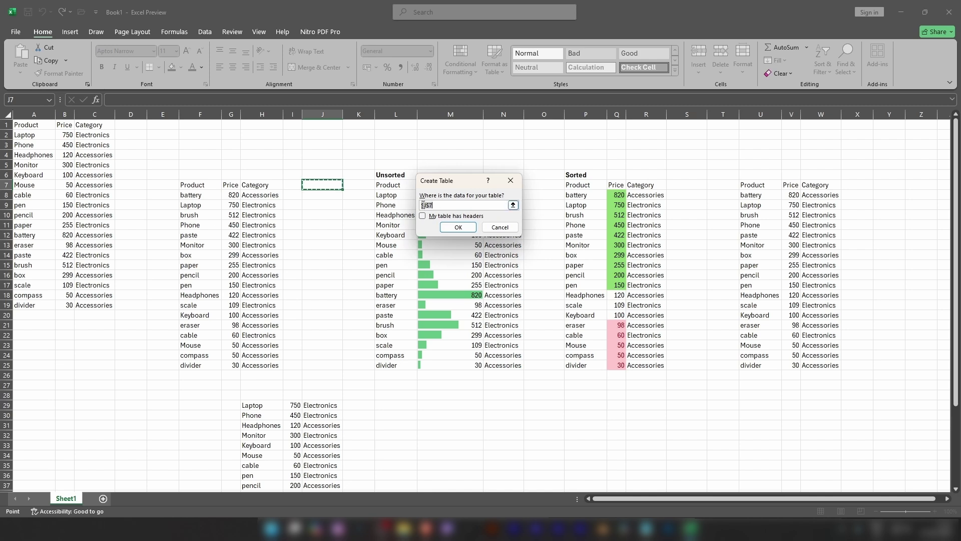
left_click_drag(198, 185, 280, 370)
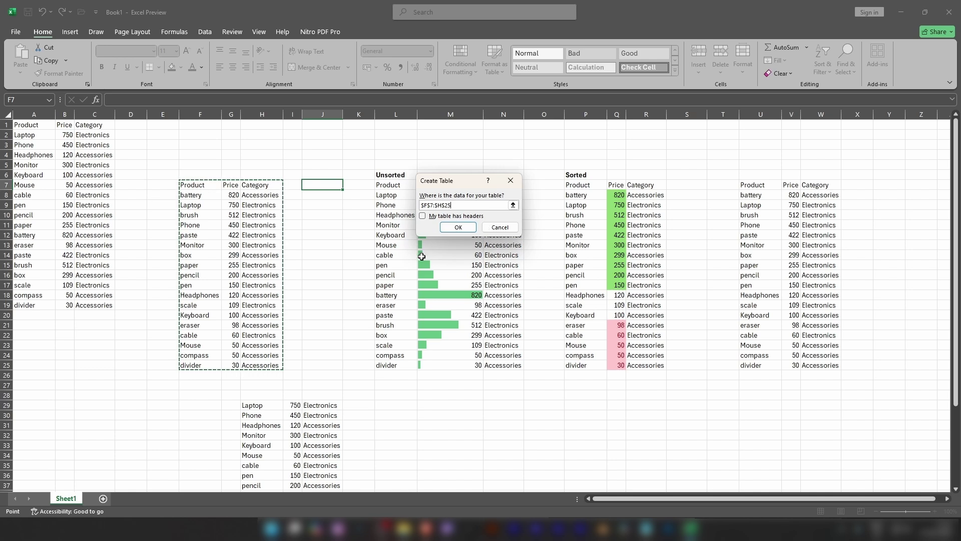
left_click(423, 217)
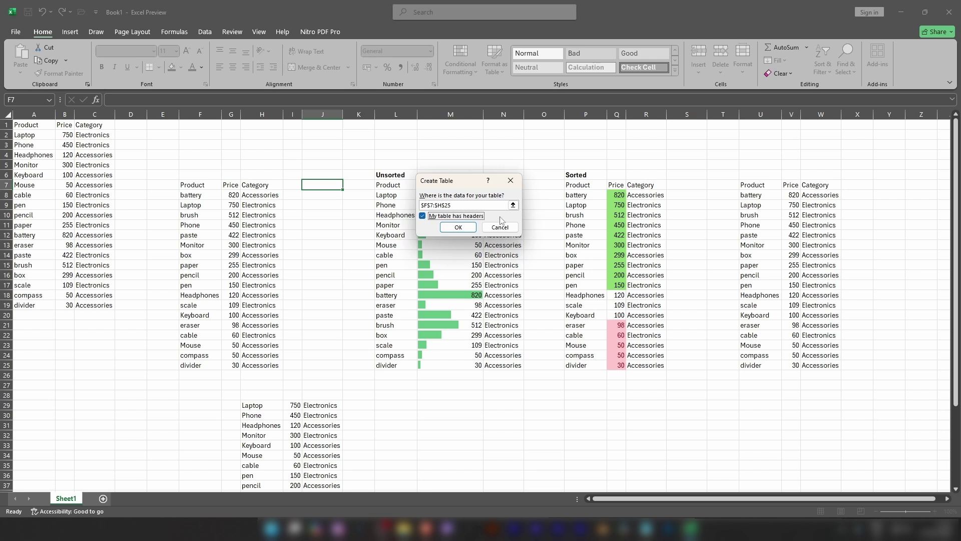
left_click(463, 226)
left_click(277, 274)
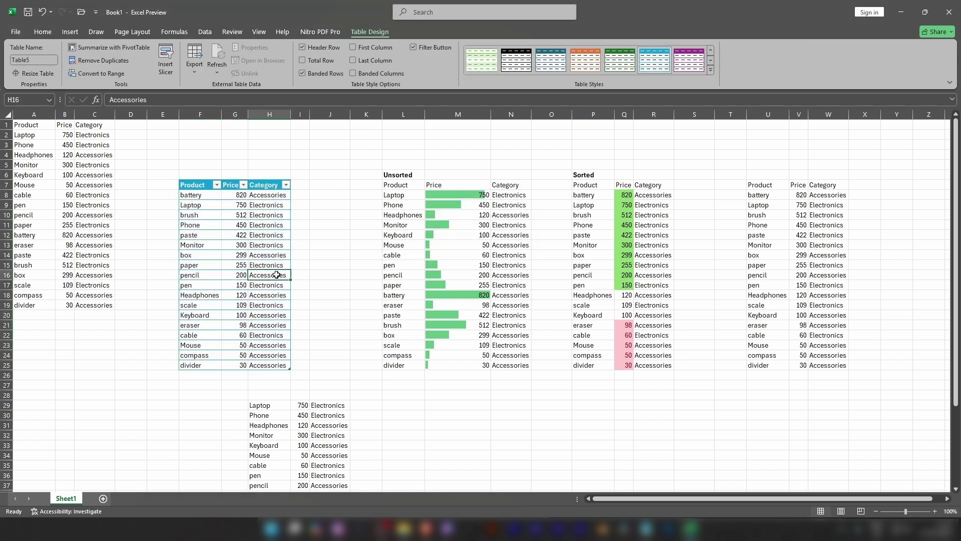
left_click(194, 186)
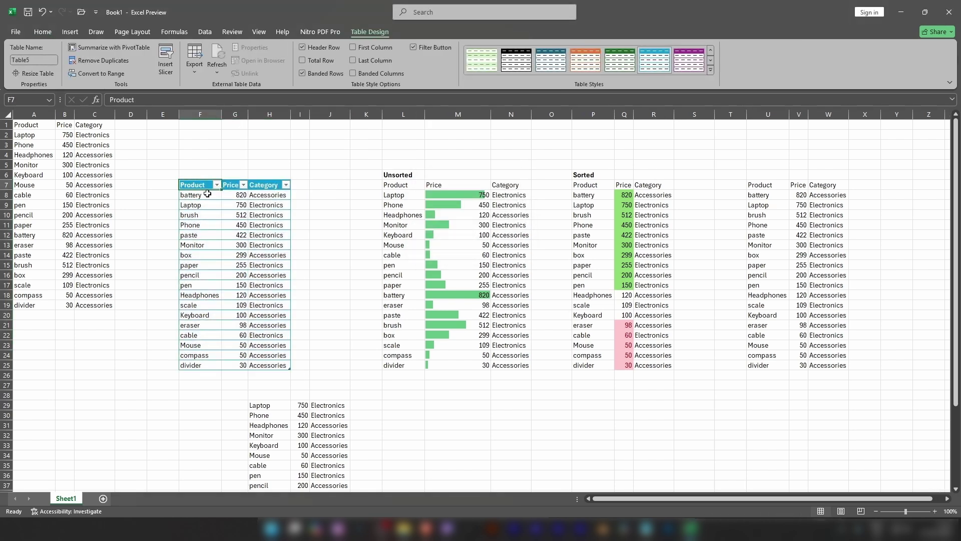
left_click_drag(191, 197, 278, 365)
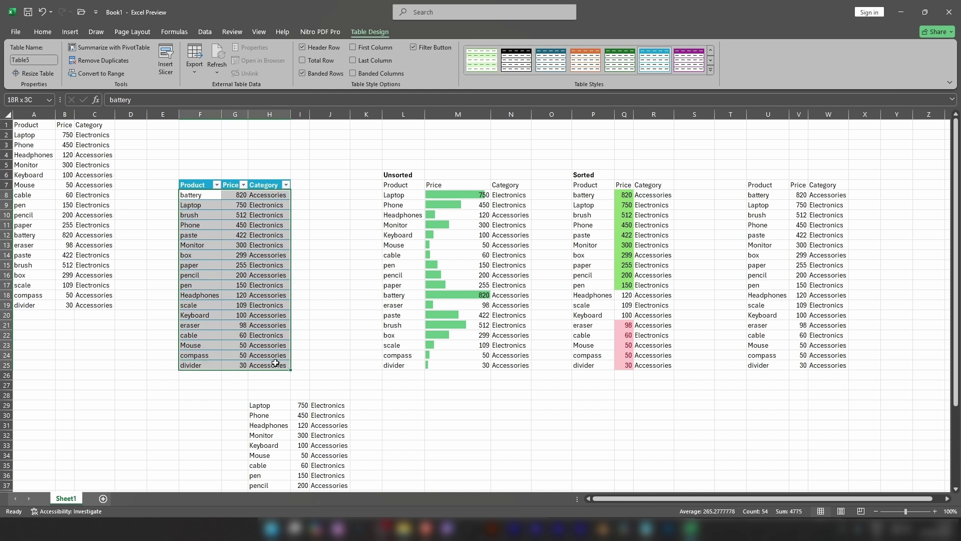
left_click(320, 314)
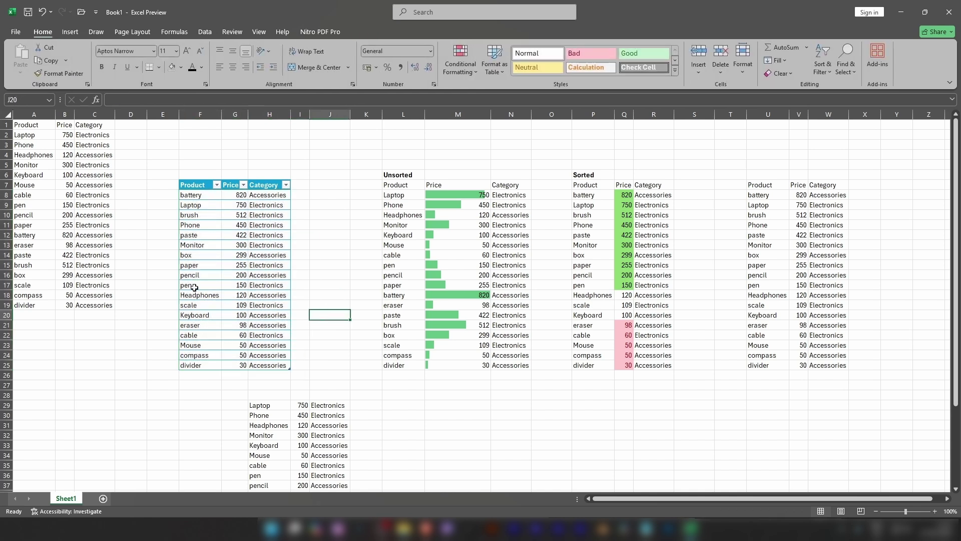
left_click(358, 243)
Preview the gallery's table styles on the product table, including the green Dark style, without applying one
left_click(205, 216)
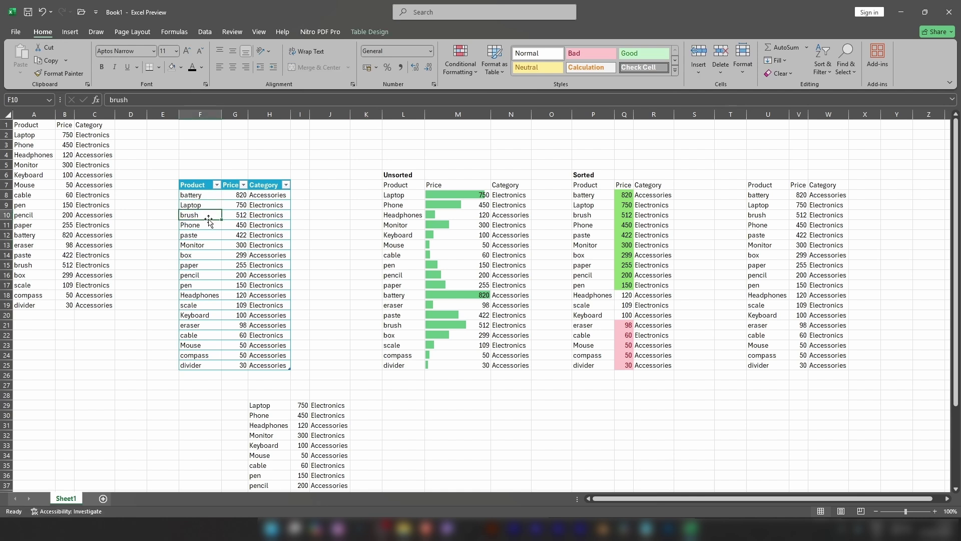
left_click(205, 235)
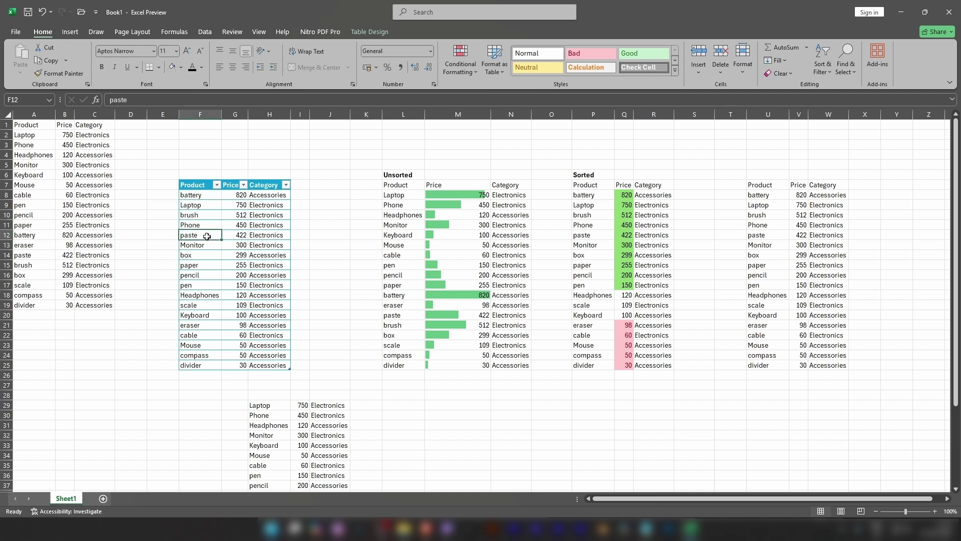
left_click(504, 73)
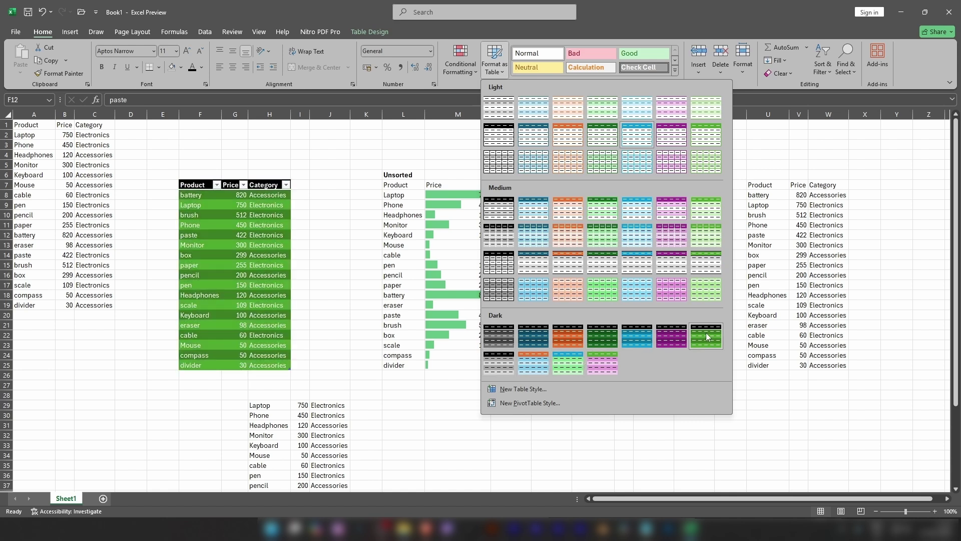
left_click(398, 149)
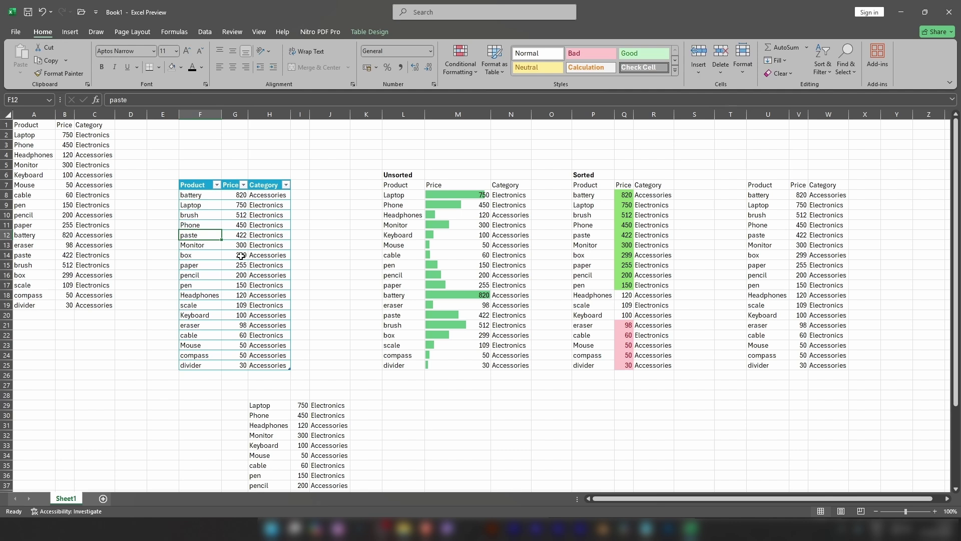
Examine how the styled table separates the product, price and category entries row by row across F8:H25
left_click(193, 198)
left_click(235, 198)
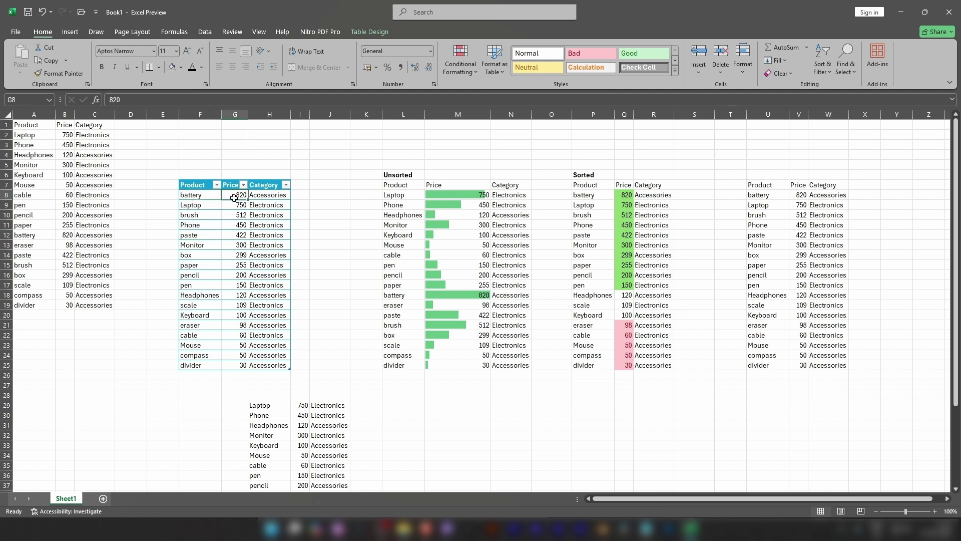
left_click(270, 194)
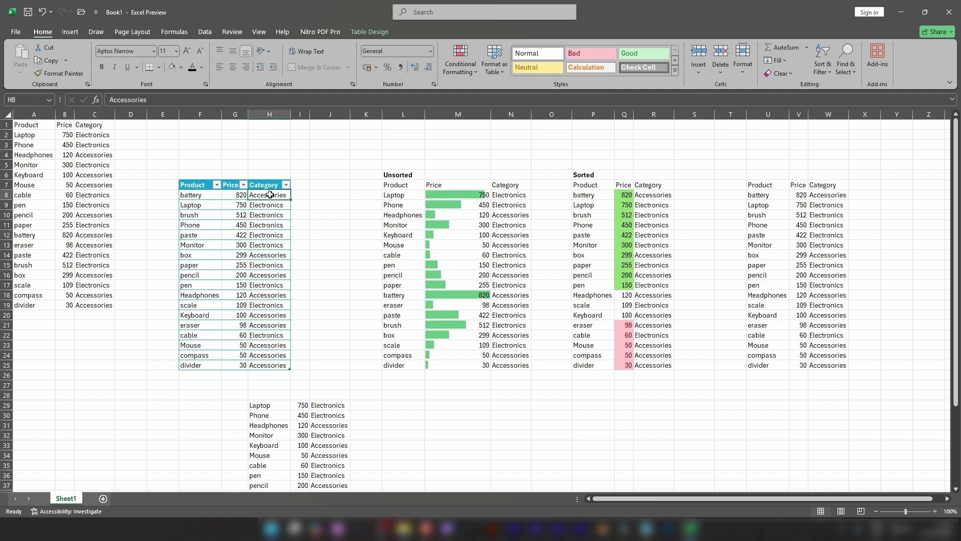
left_click(191, 213)
left_click(238, 216)
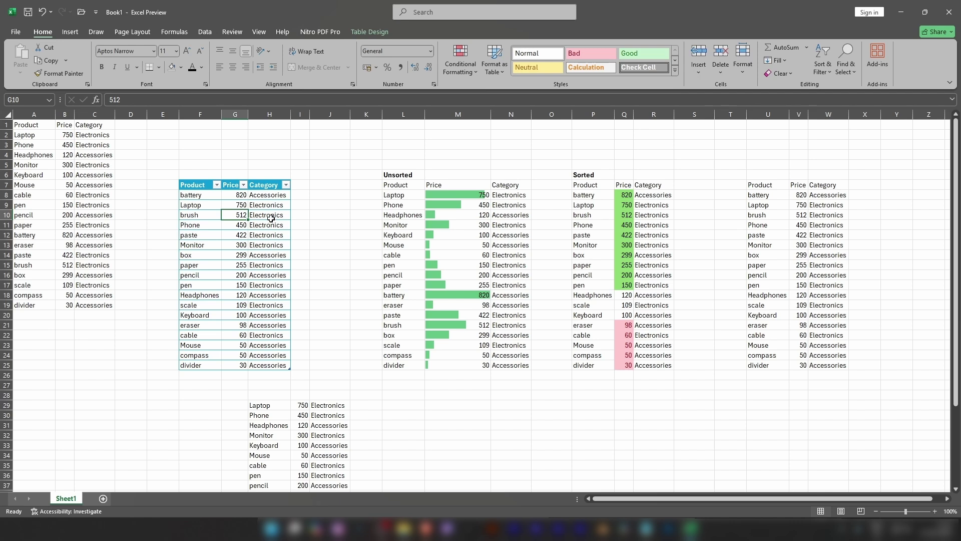
left_click(270, 219)
left_click(309, 229)
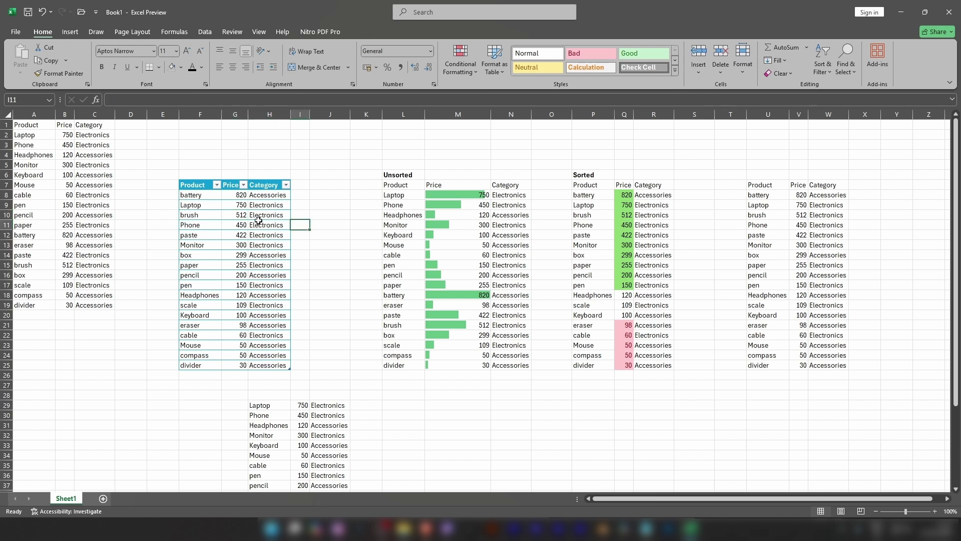
left_click_drag(195, 198, 270, 365)
left_click(317, 307)
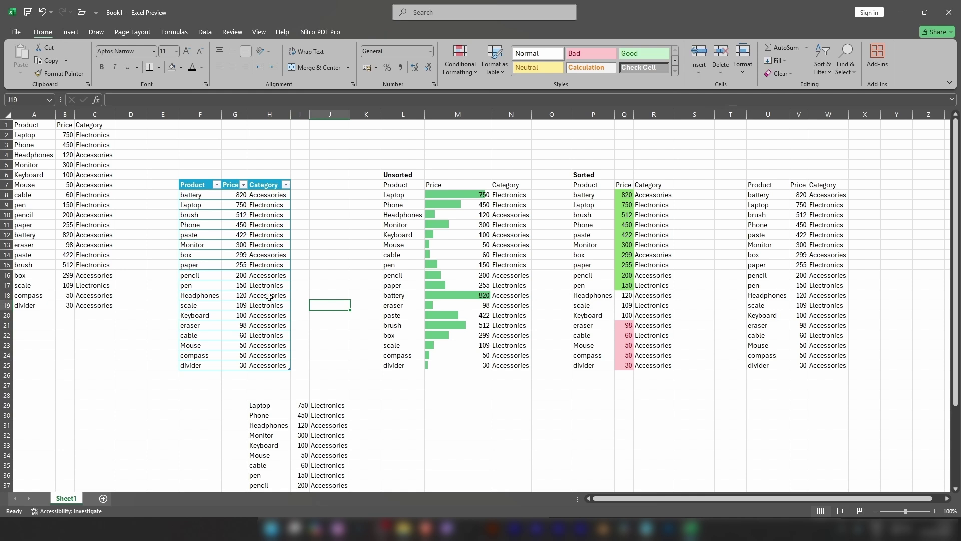
Filter the product table's Category column to only Electronics and review the listed rows
left_click(286, 184)
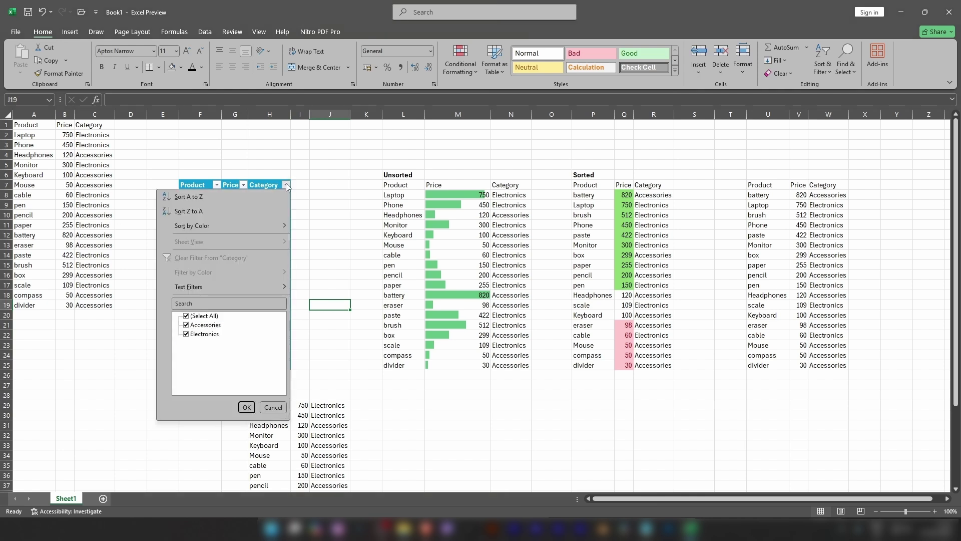
left_click(187, 317)
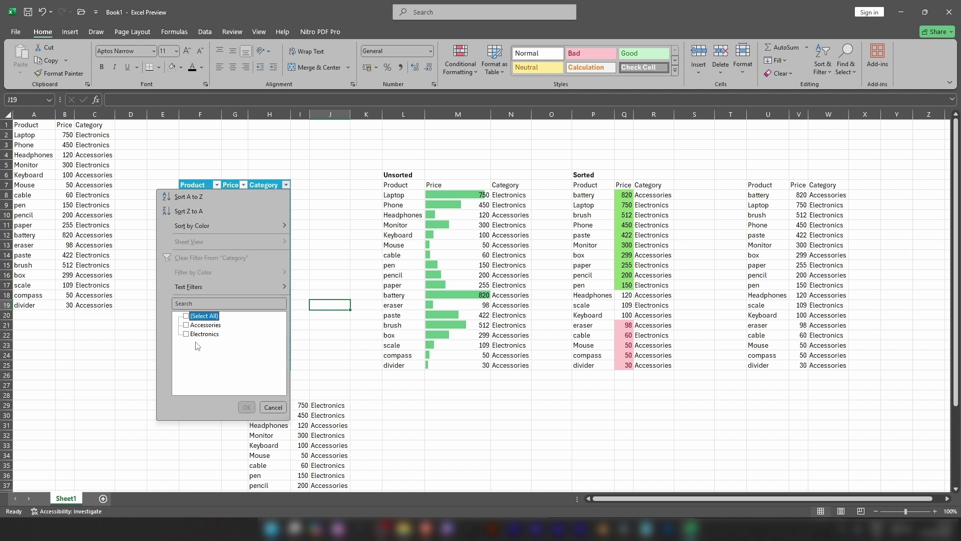
left_click(186, 334)
left_click(246, 408)
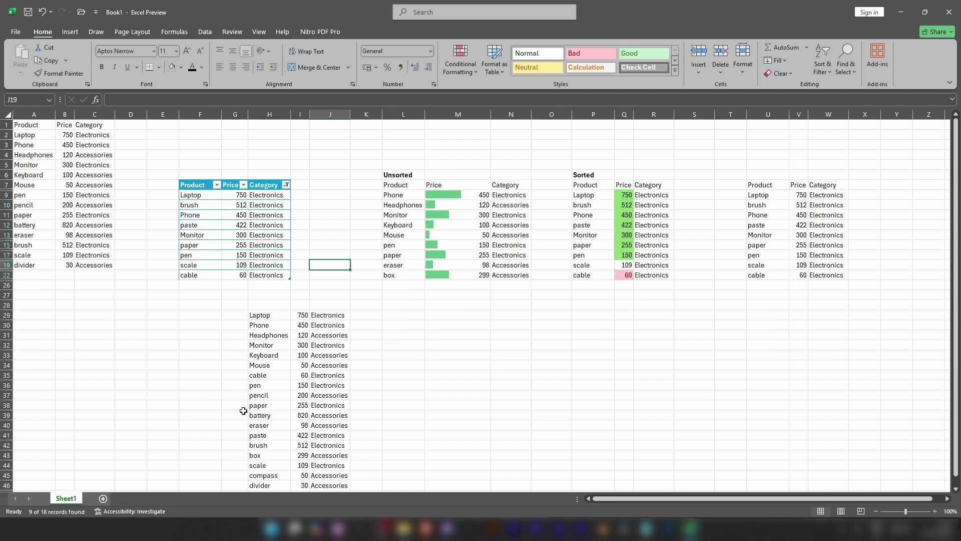
left_click(191, 195)
left_click_drag(189, 196, 277, 275)
left_click(275, 225)
Switch the Category filter of the product table to only Accessories and select the listed rows
left_click(285, 187)
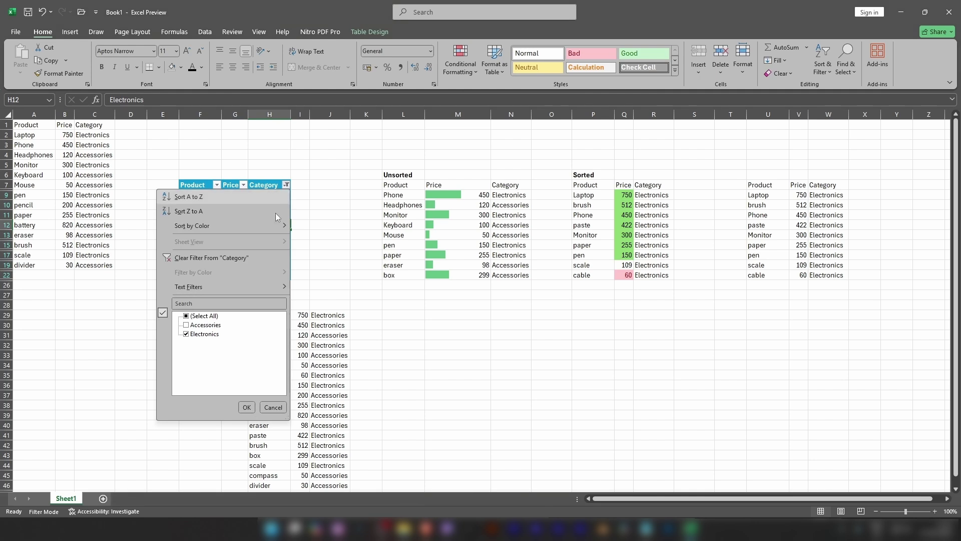
left_click(186, 334)
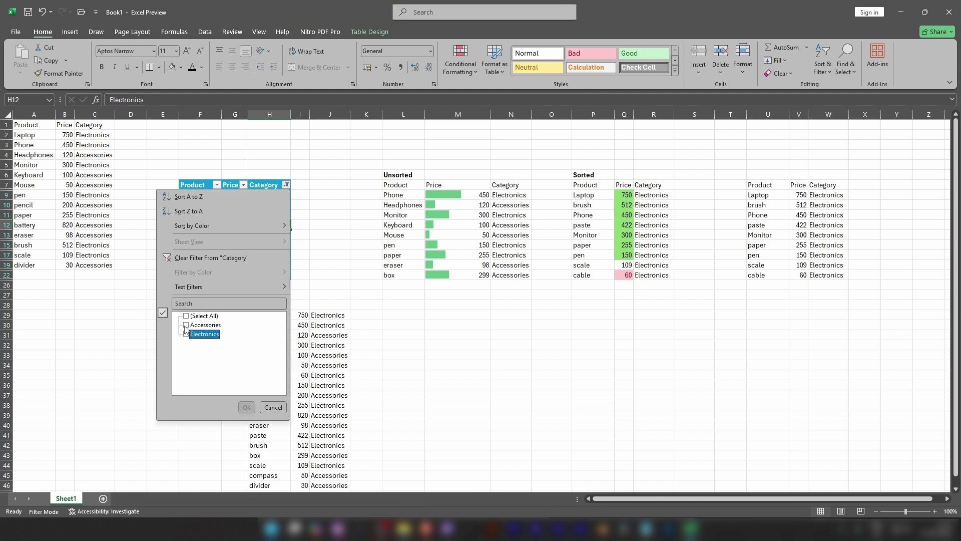
left_click(187, 324)
left_click(247, 407)
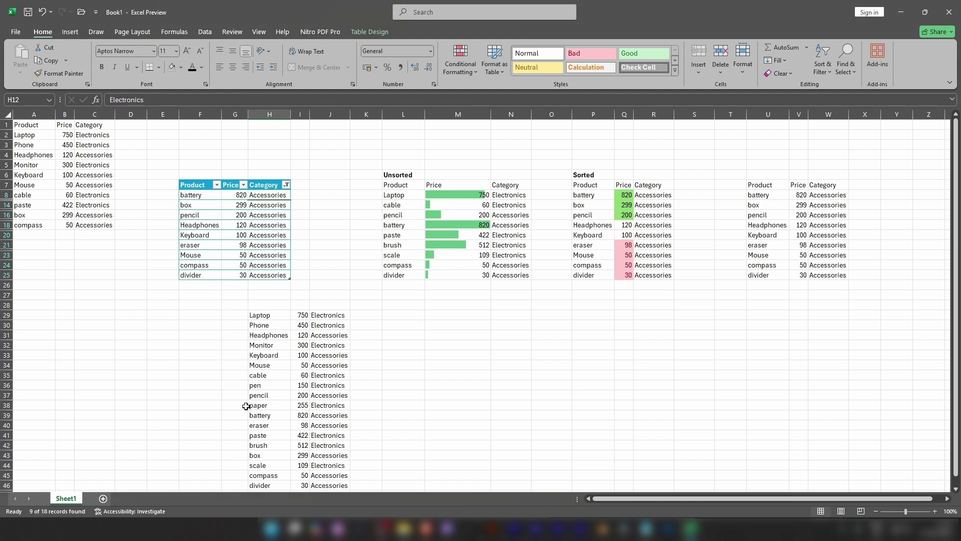
left_click(194, 196)
left_click_drag(194, 195, 274, 275)
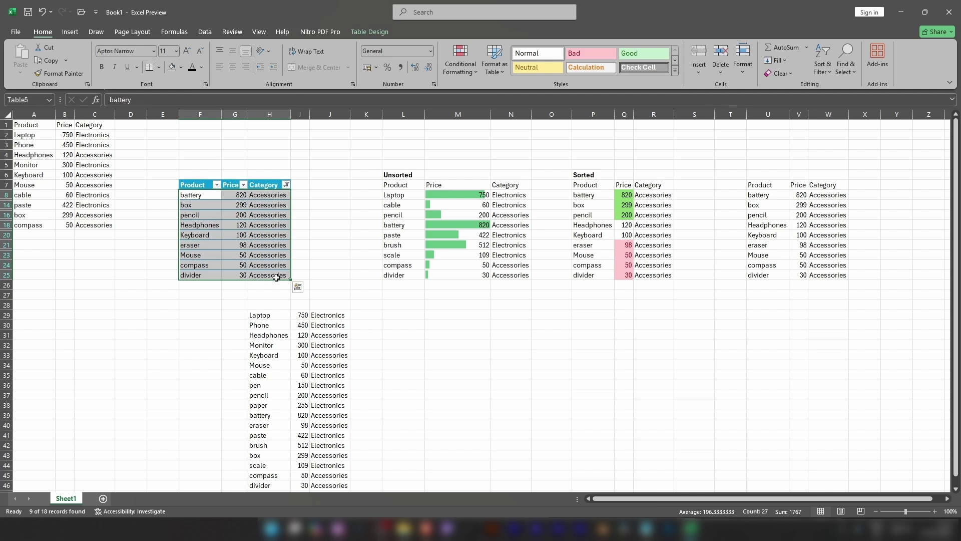
Include Electronics again in the Category filter to show both categories, and select the full table with its headers
left_click(285, 185)
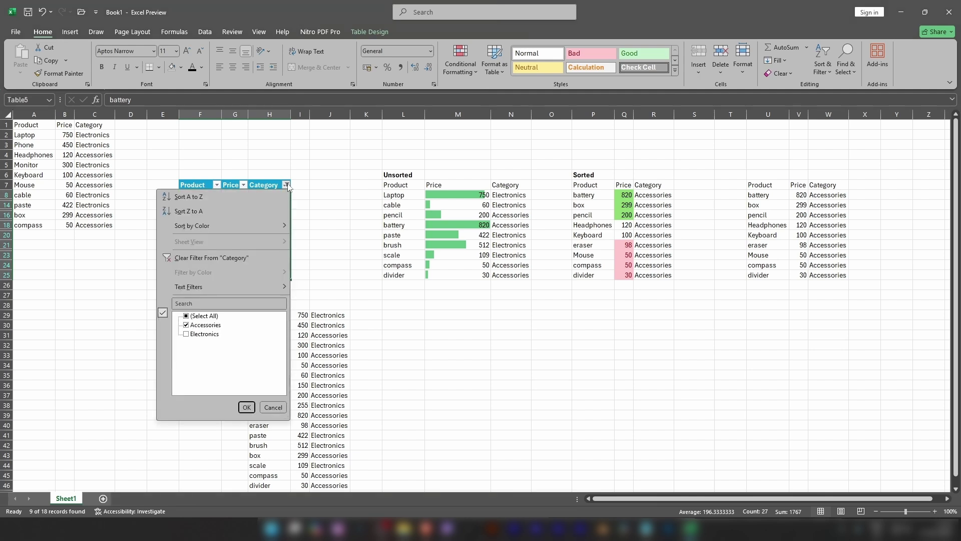
left_click(186, 334)
left_click(247, 408)
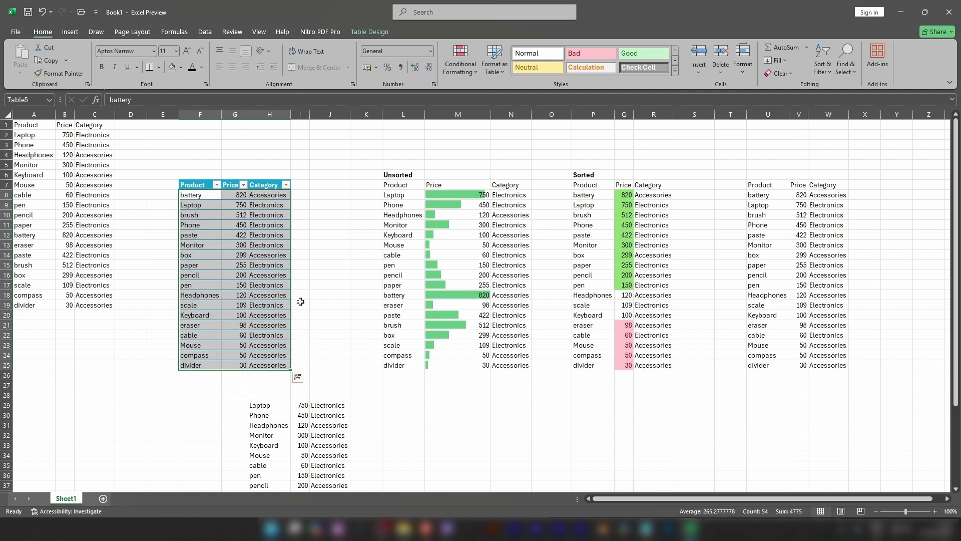
left_click(313, 275)
left_click_drag(195, 185, 272, 364)
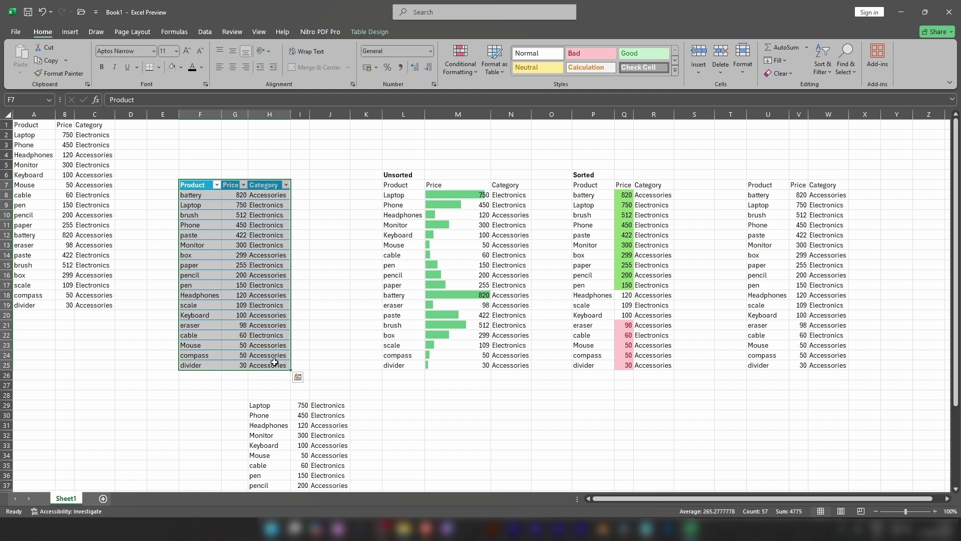
Copy the original product data in A1:C19 and add a new blank worksheet to the workbook
left_click_drag(38, 125, 86, 302)
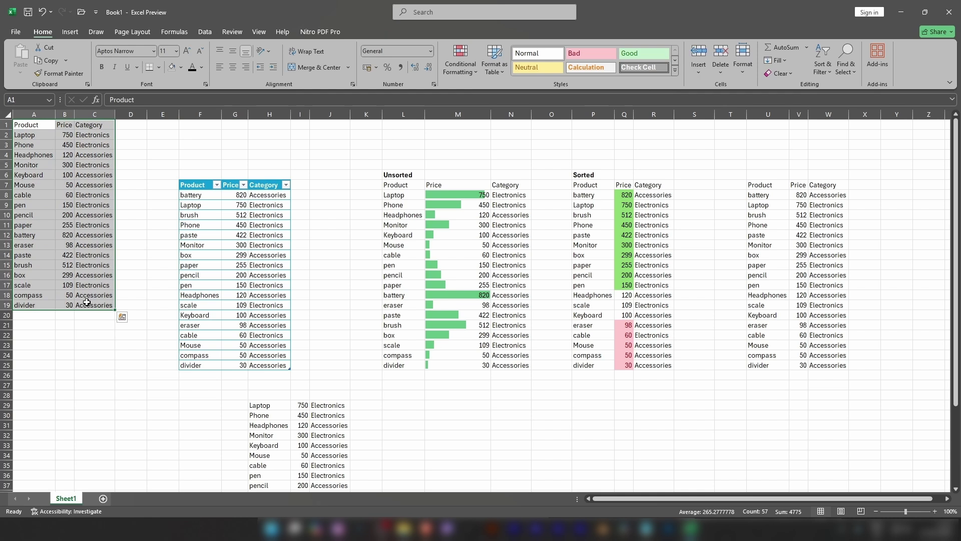
key("ctrl+c")
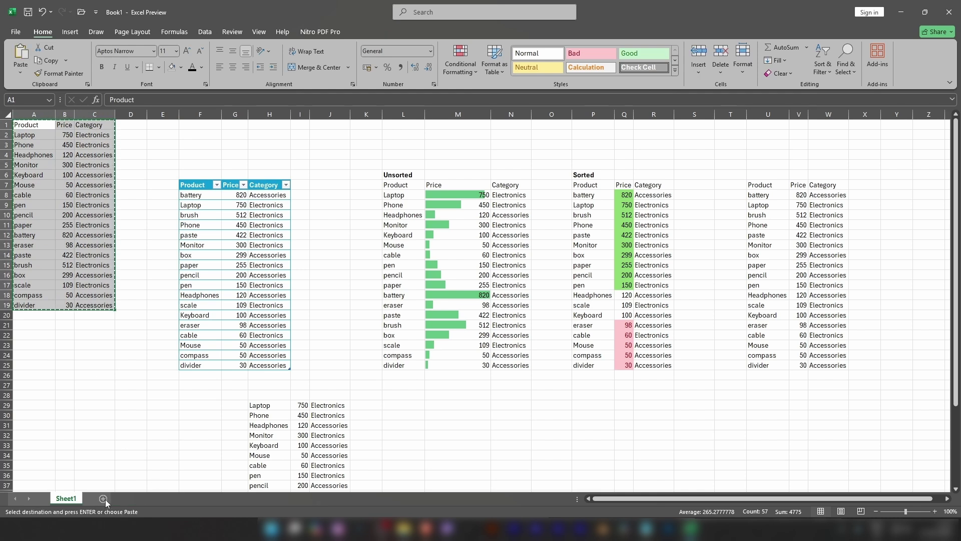
left_click(104, 499)
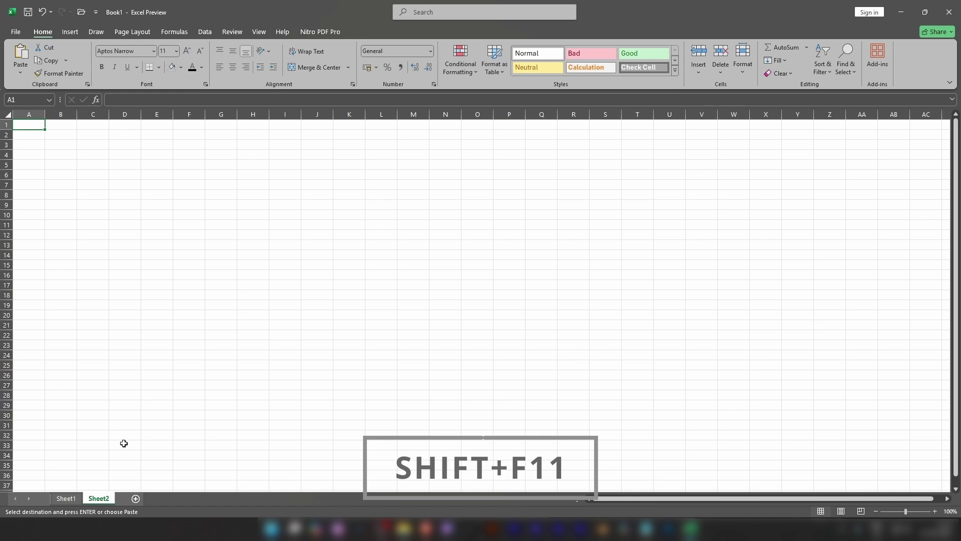
Insert one more blank worksheet and delete it again
key("shift+F11")
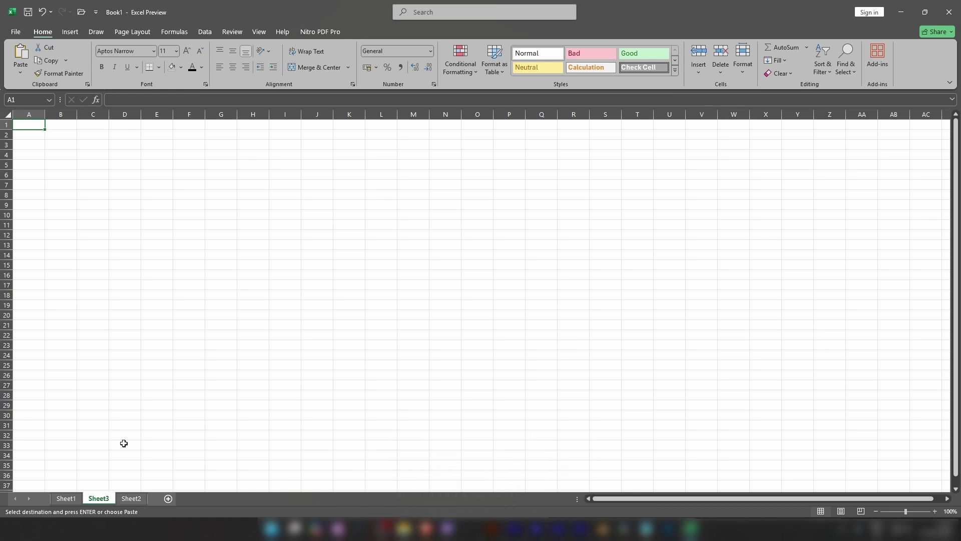
right_click(108, 501)
left_click(151, 378)
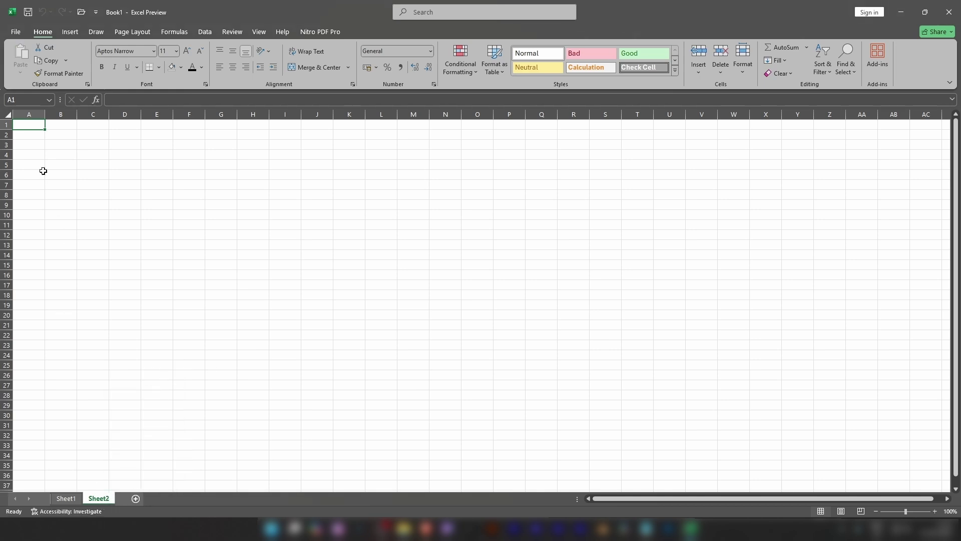
Copy the product data A1:C19 from Sheet1 and paste it into Sheet2 starting at cell D5
left_click(39, 152)
left_click(70, 498)
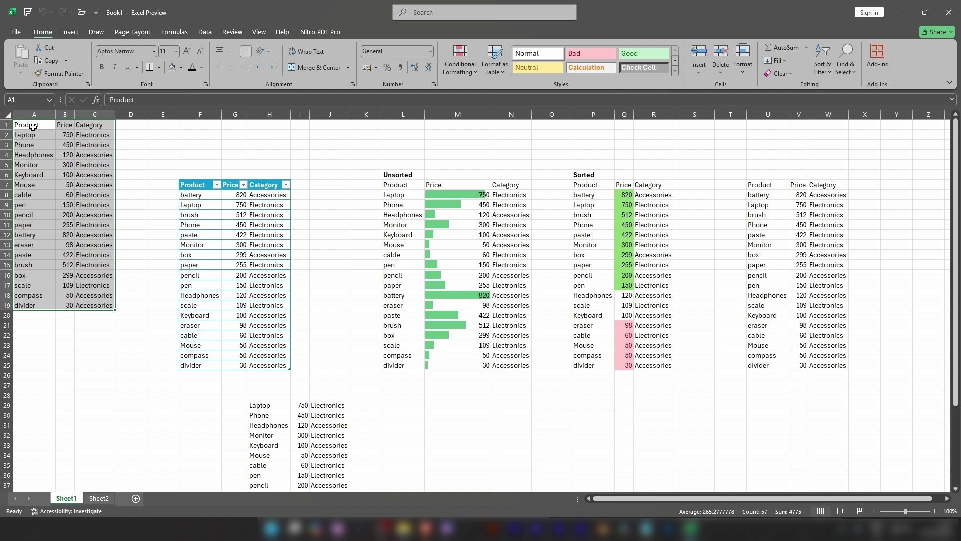
key("ctrl+c")
left_click(102, 498)
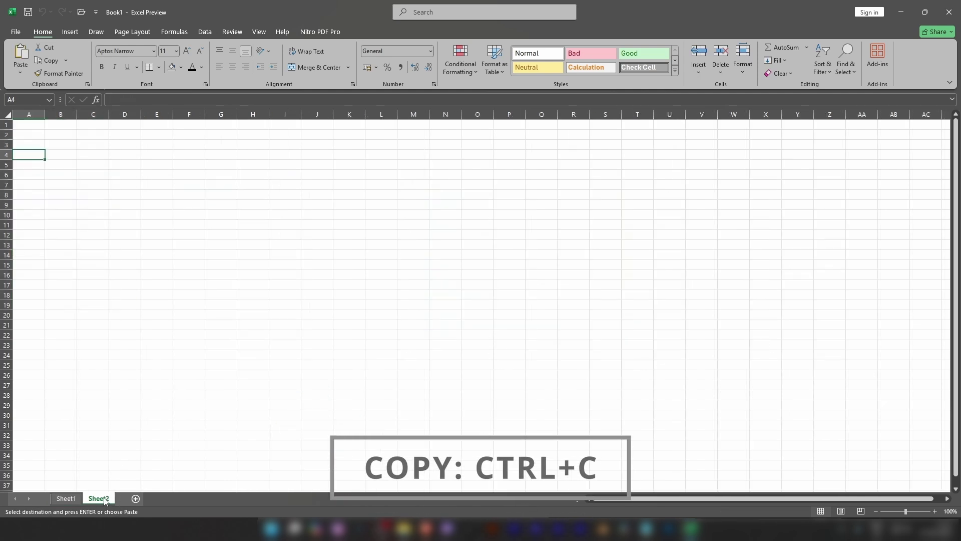
left_click(32, 125)
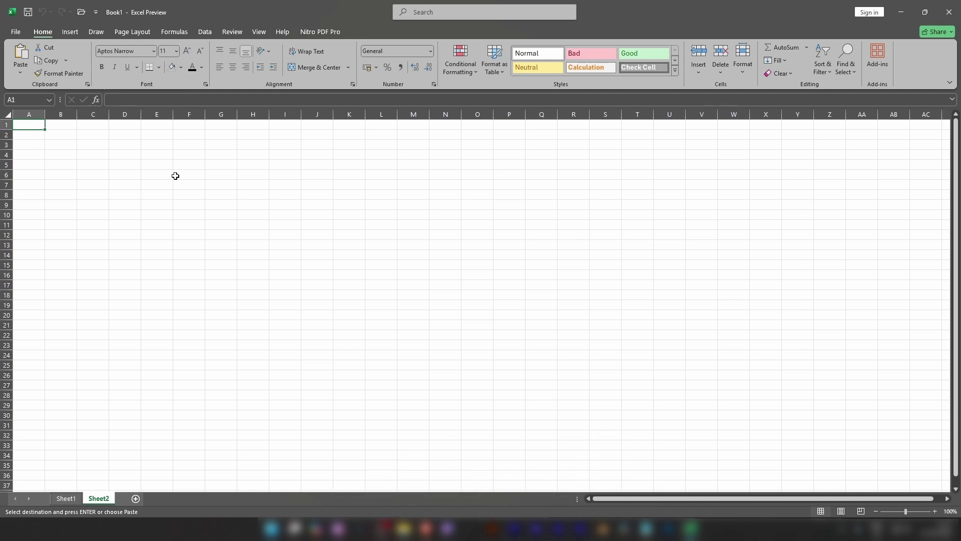
left_click(131, 166)
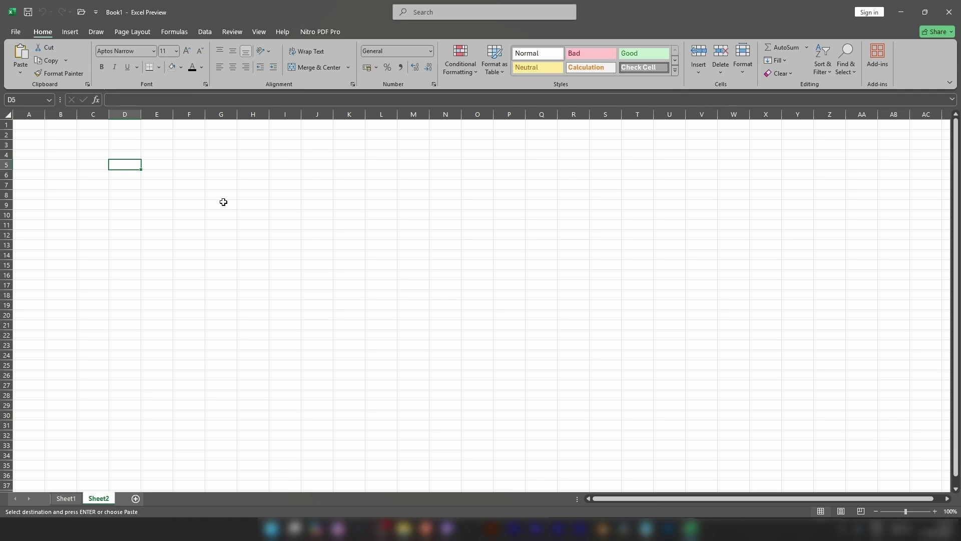
key("ctrl+v")
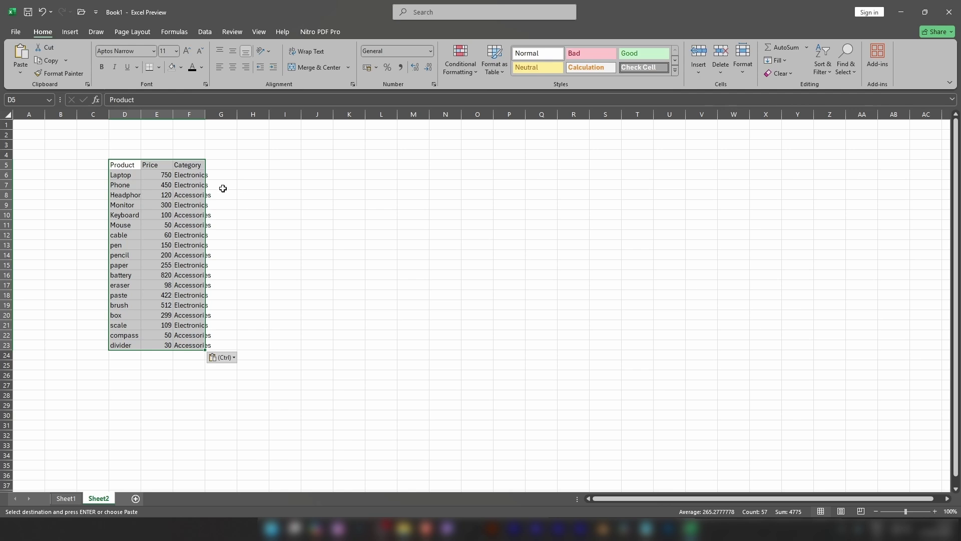
Auto-fit the widths of columns D to F on Sheet2 to the pasted product data
left_click_drag(134, 114, 192, 114)
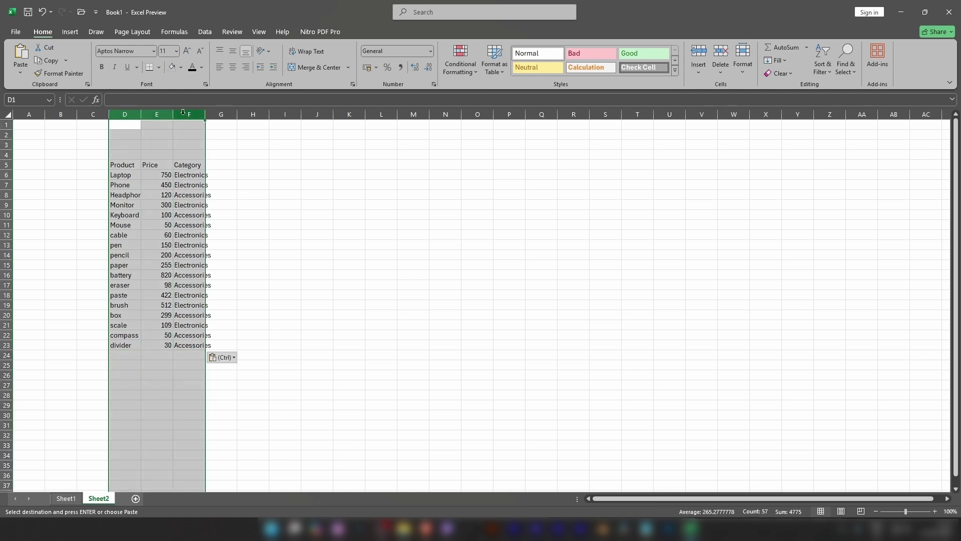
double_click(175, 114)
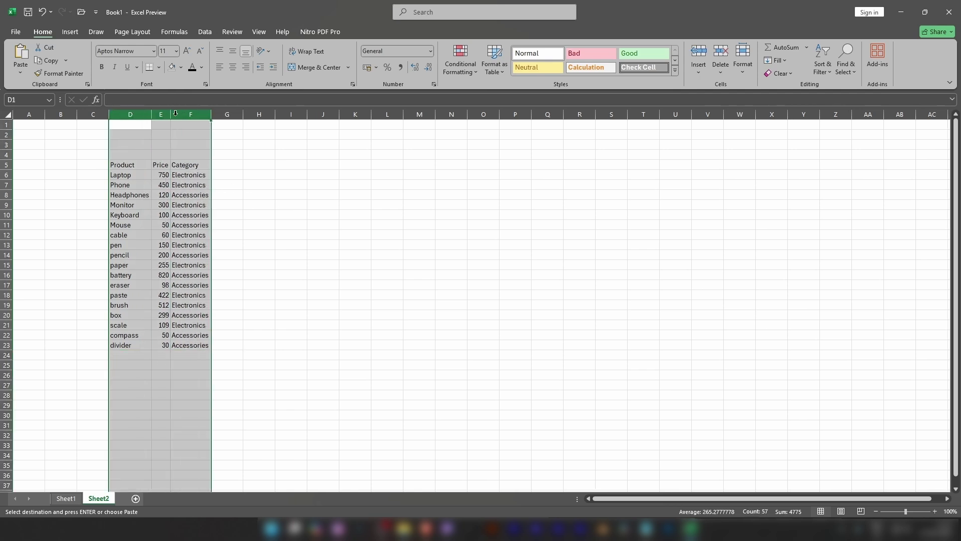
left_click(145, 248)
left_click_drag(125, 166, 185, 343)
left_click(229, 333)
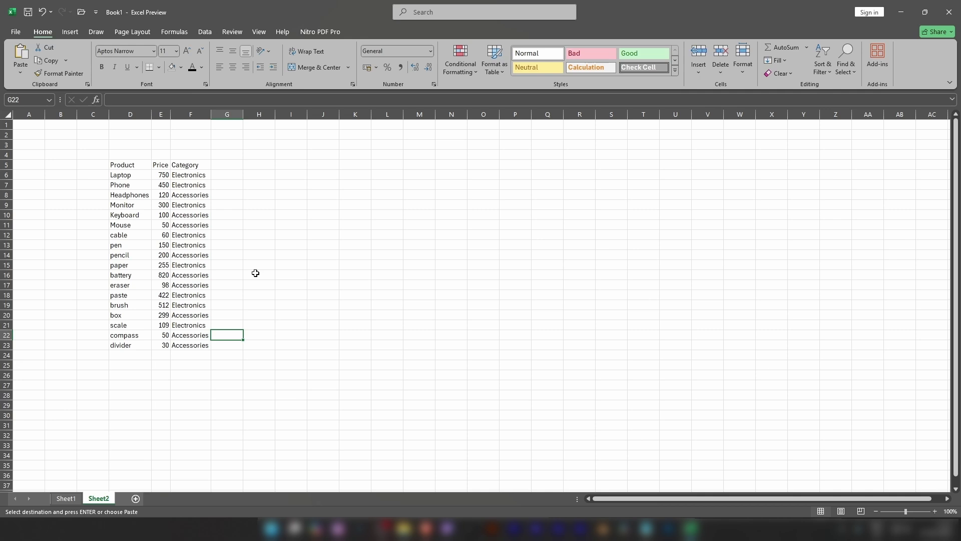
left_click(197, 174)
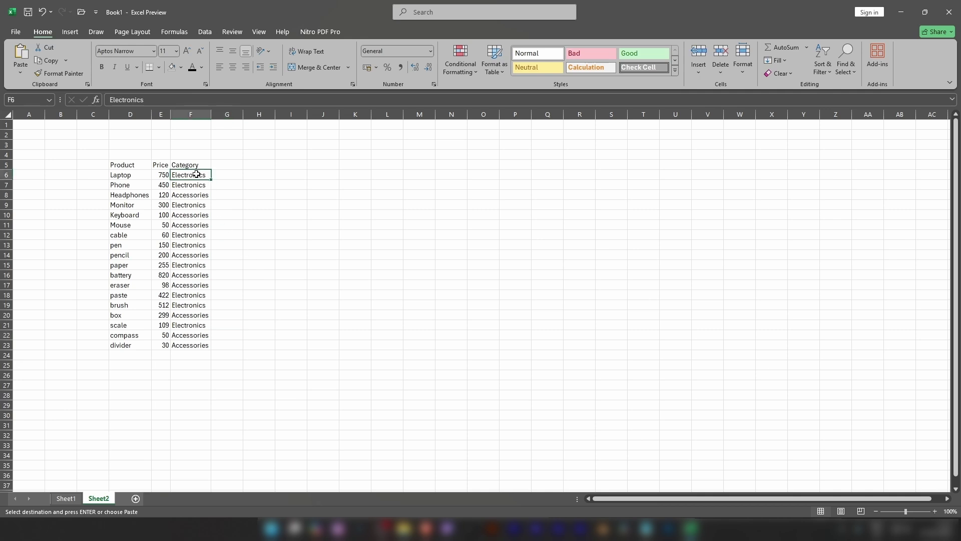
Examine the product data in D5:F23 and the Electronics and Accessories entries in its Category column
left_click(194, 196)
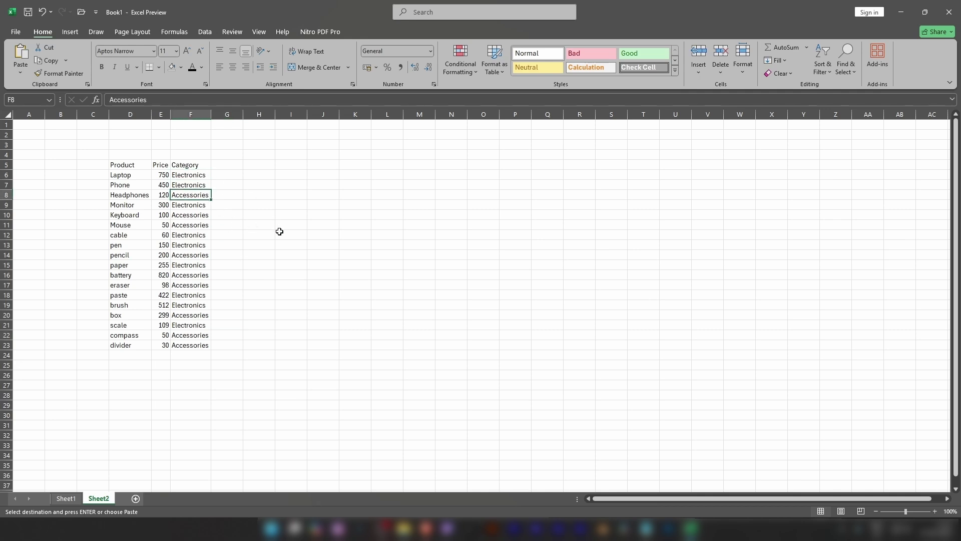
left_click_drag(126, 165, 189, 344)
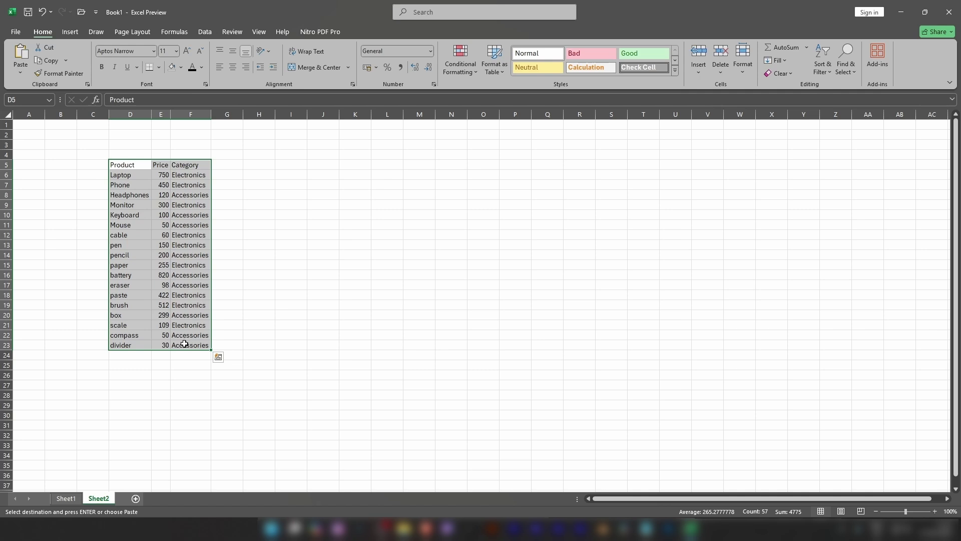
left_click(161, 305)
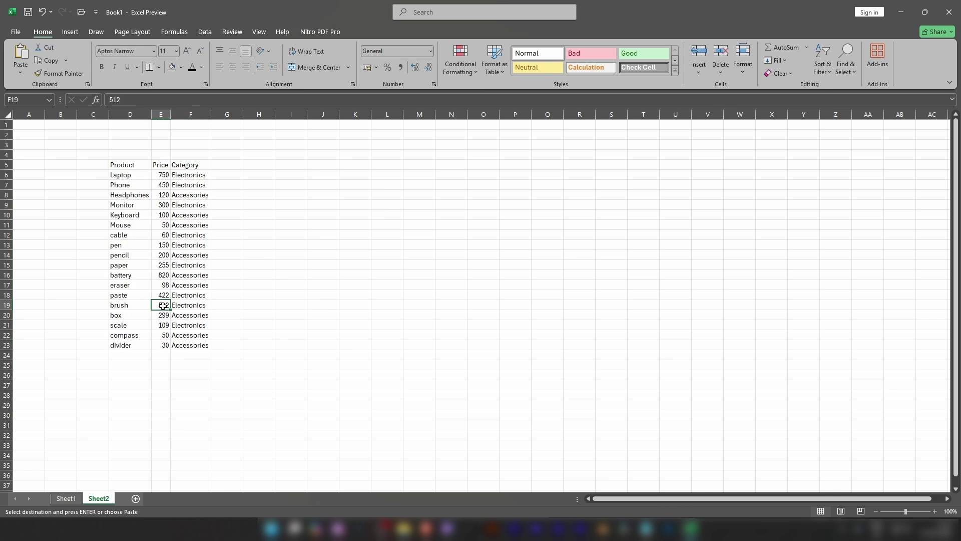
left_click_drag(123, 164, 183, 345)
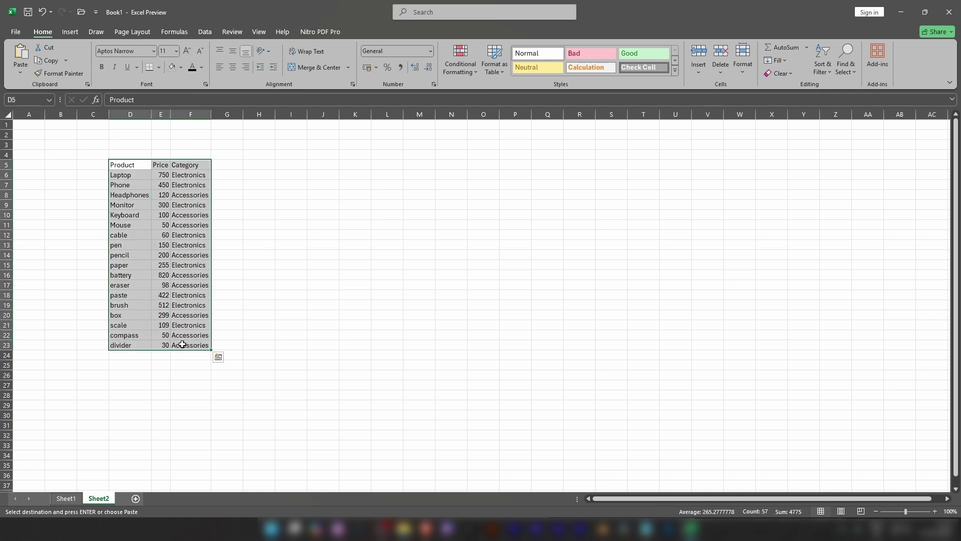
left_click(177, 325)
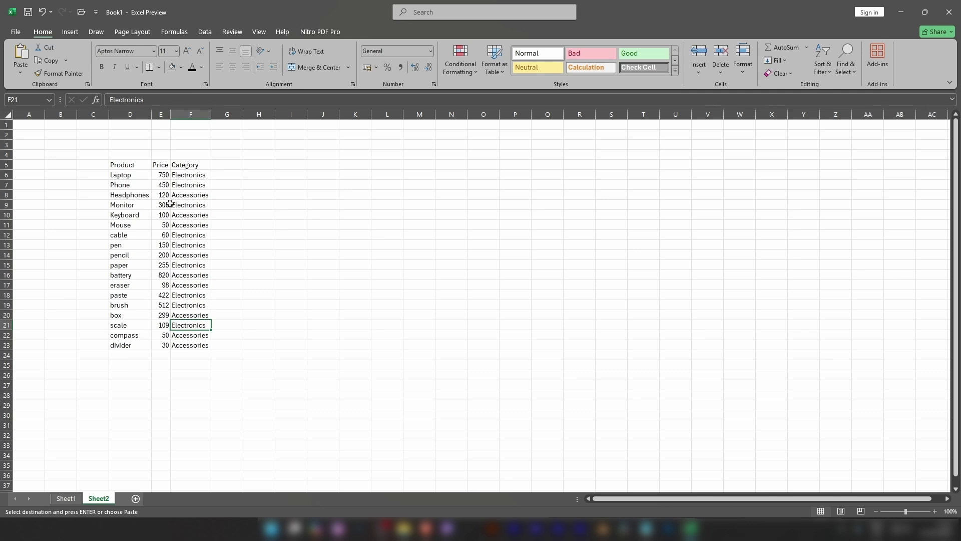
left_click(185, 176)
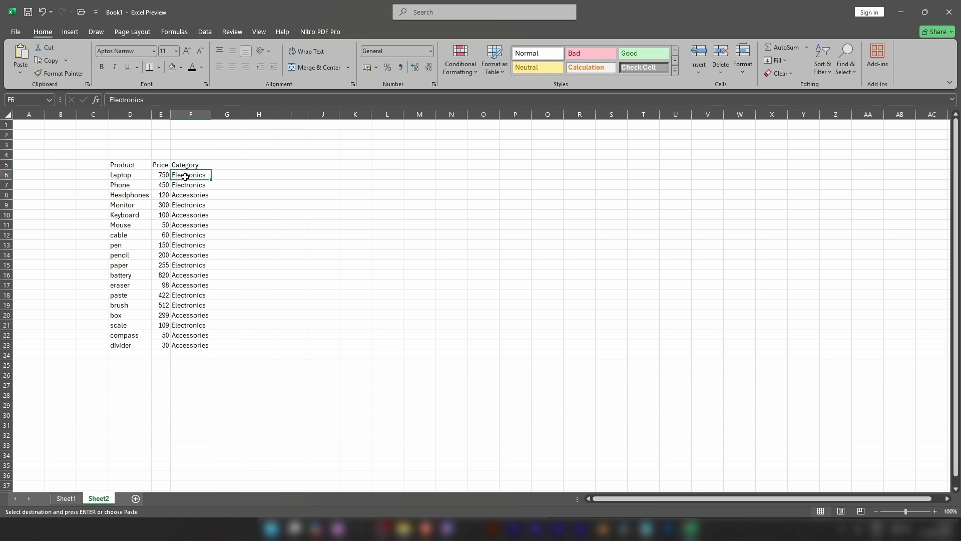
left_click(208, 197)
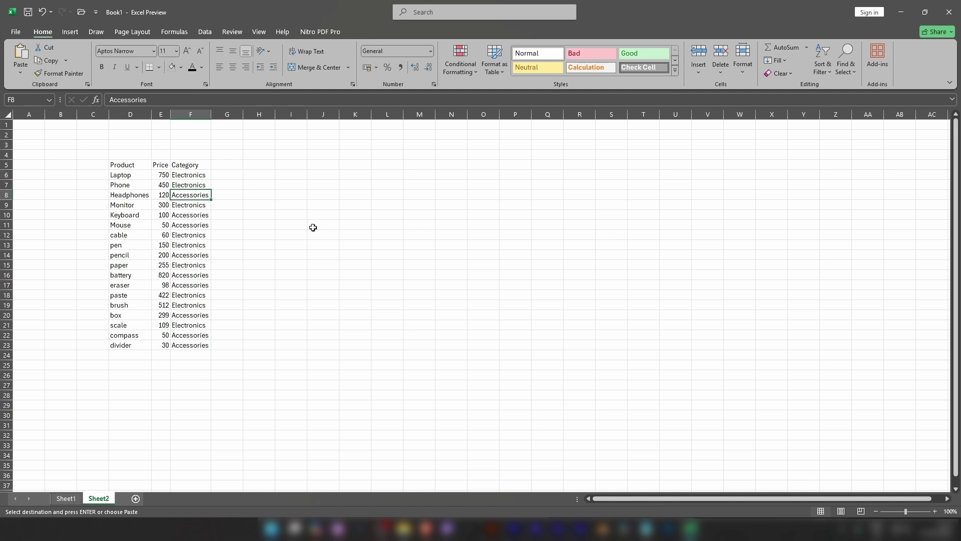
left_click(350, 225)
left_click_drag(120, 164, 178, 346)
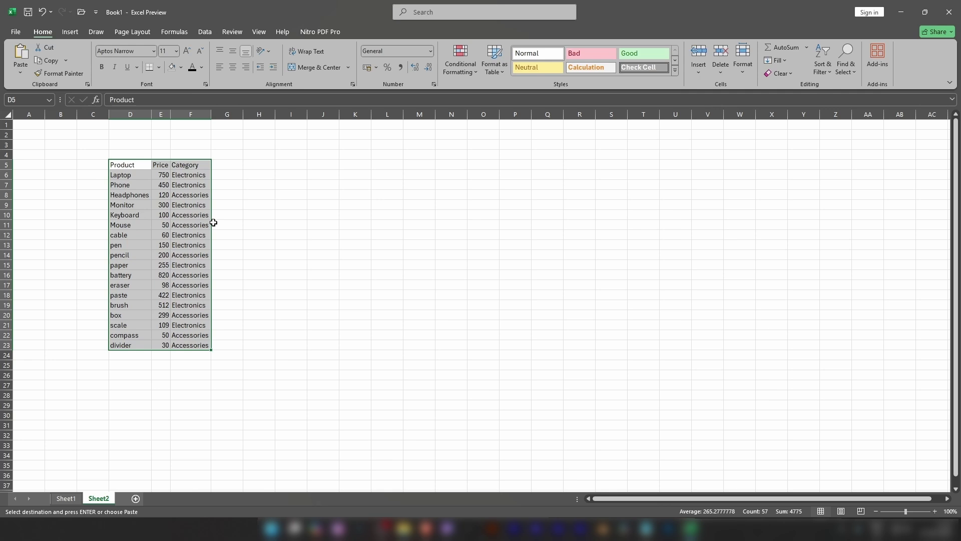
left_click(318, 225)
left_click_drag(125, 164, 206, 345)
left_click(194, 177)
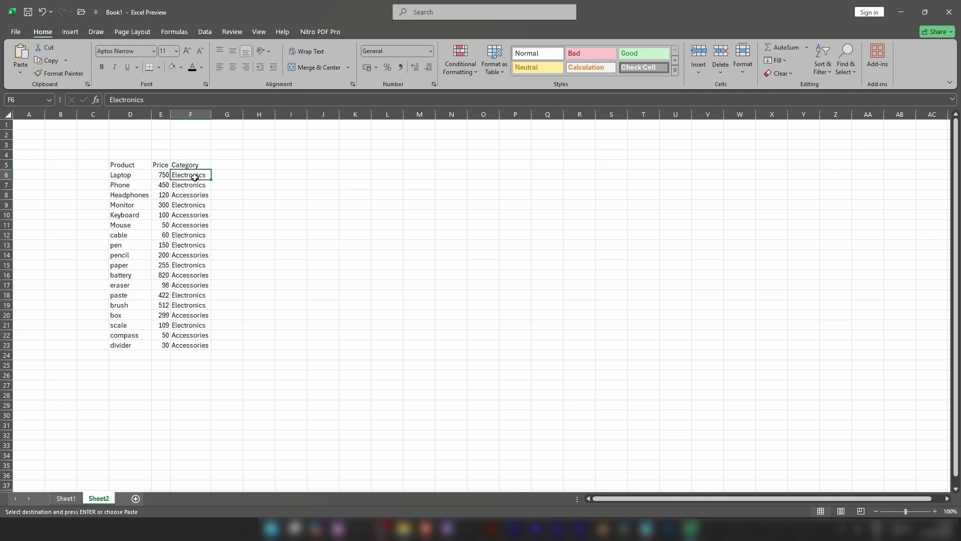
key("Down")
key("Down")
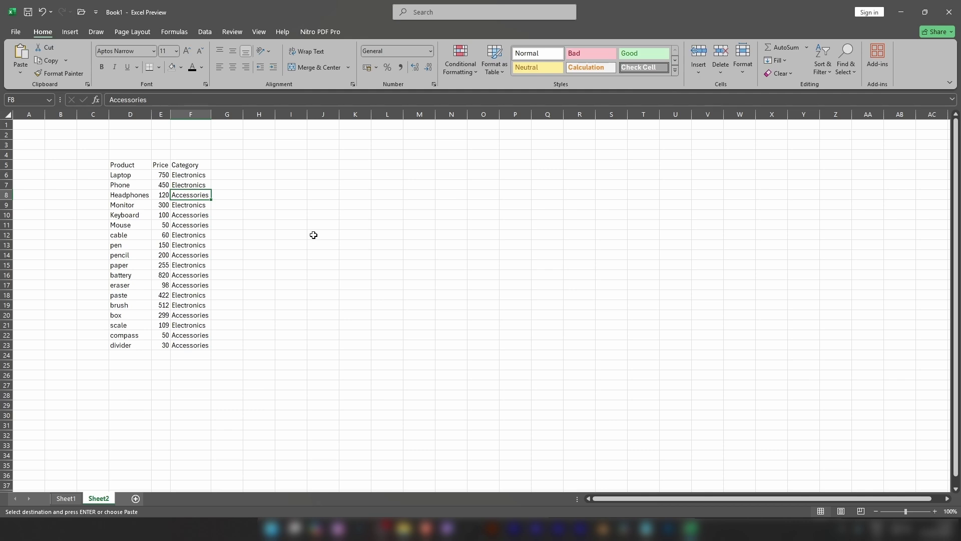
Format D5:F23 as a table with headers, using the light green style with a solid green header row
left_click_drag(124, 167, 190, 344)
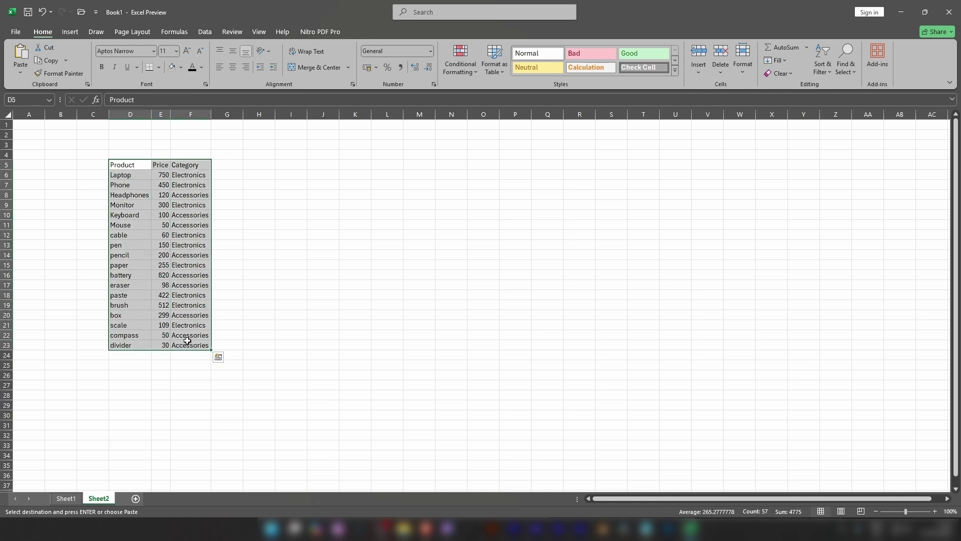
left_click(500, 73)
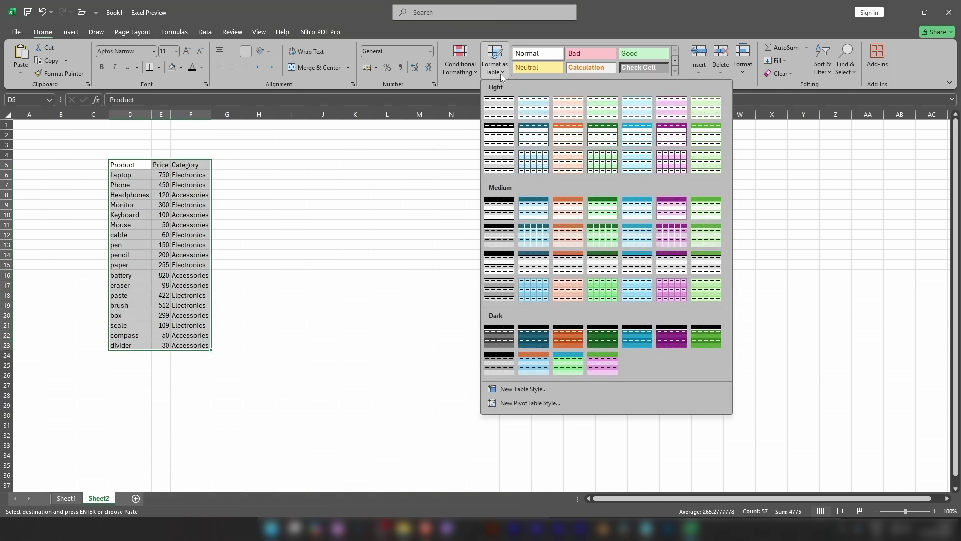
left_click(608, 143)
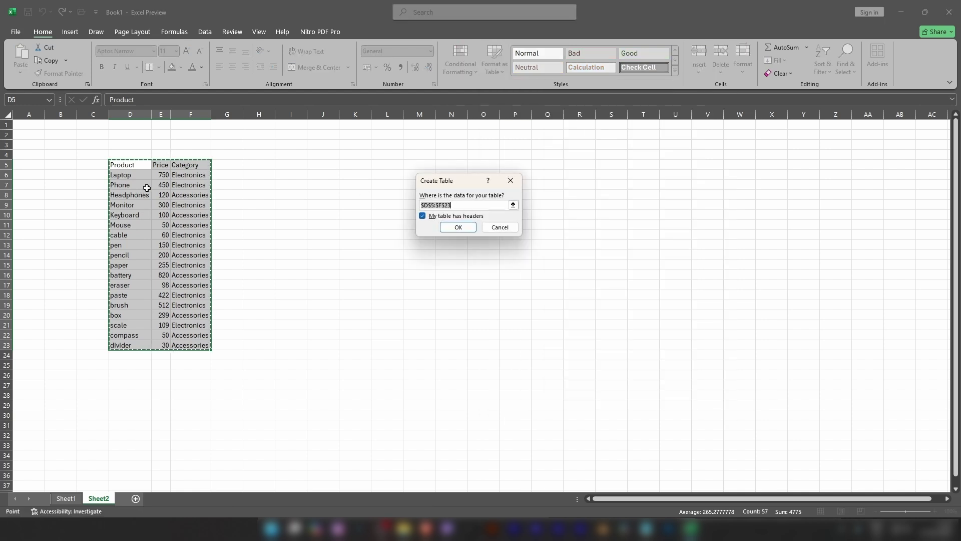
left_click(459, 227)
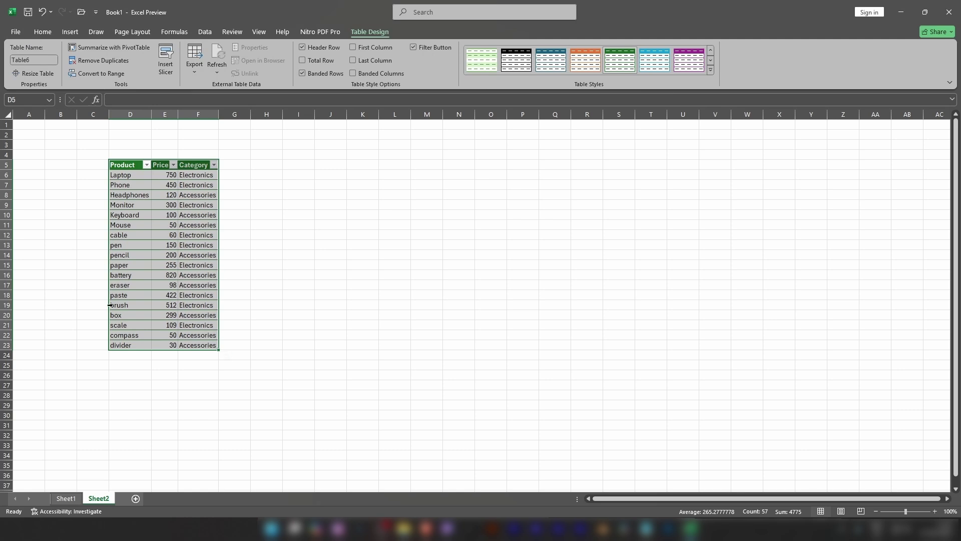
left_click(325, 285)
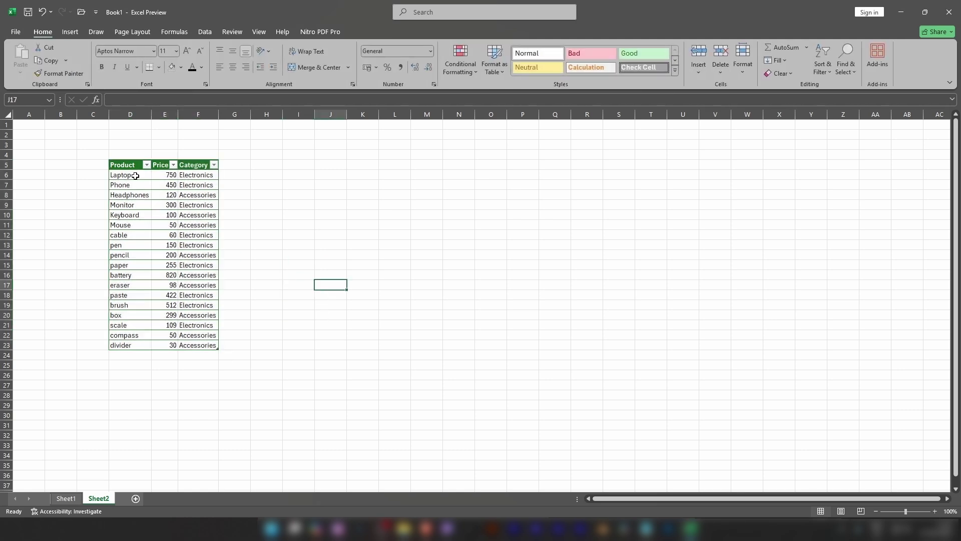
Filter the table's Category column to show only Electronics
left_click(214, 165)
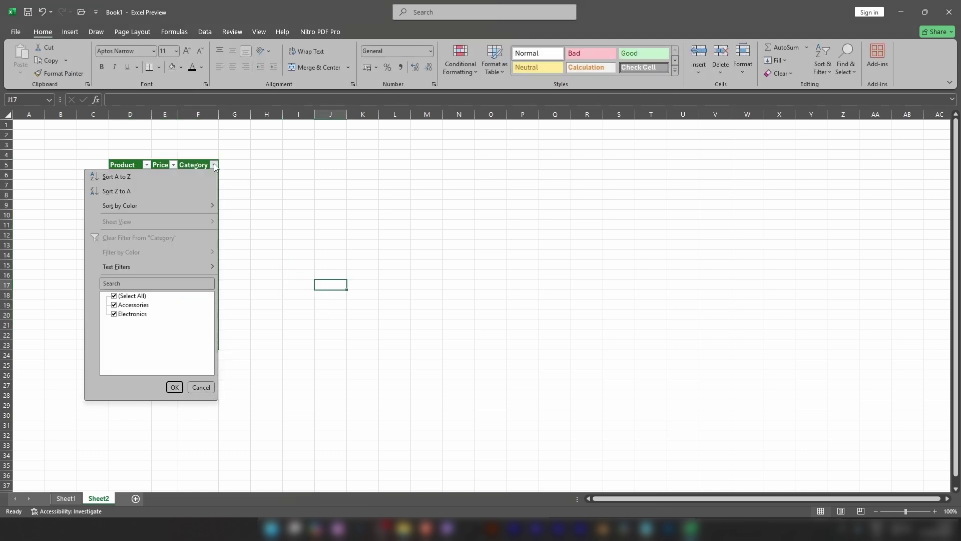
left_click(114, 305)
left_click(173, 387)
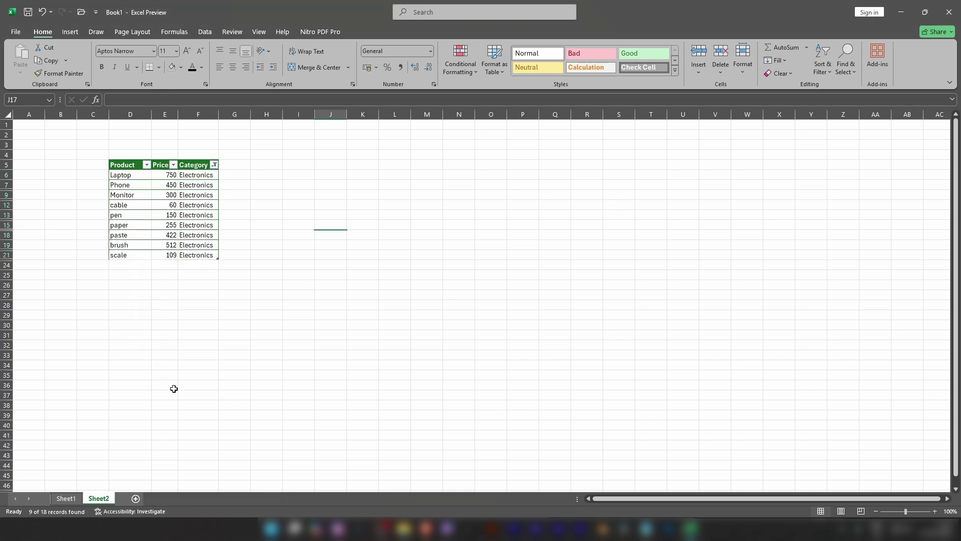
Copy the filtered Electronics rows with their headers and paste them starting at cell C32
left_click_drag(123, 166, 191, 254)
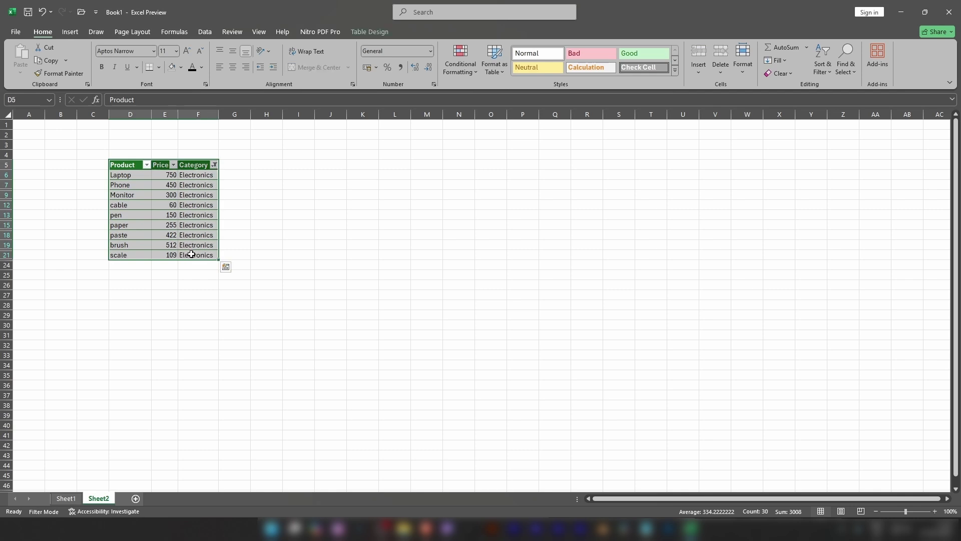
key("ctrl+c")
left_click(96, 345)
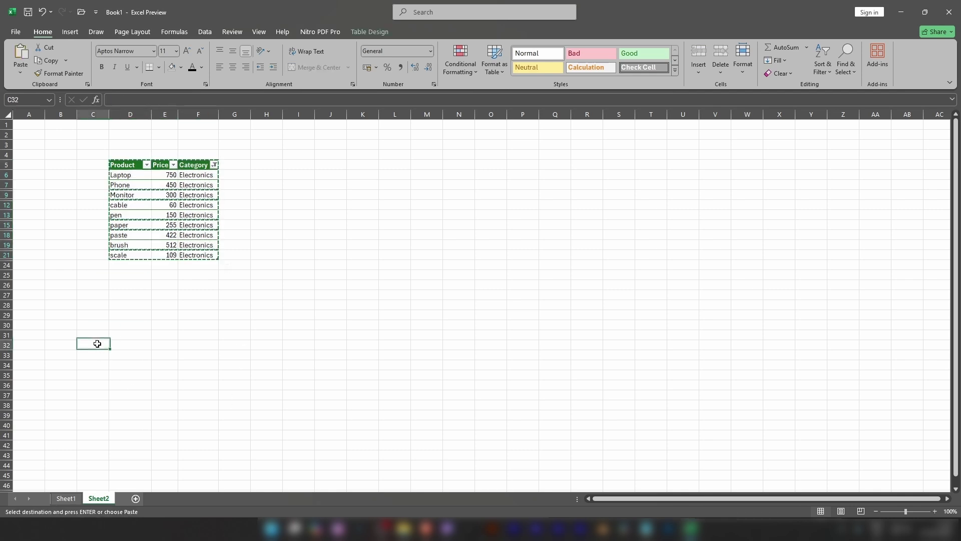
key("ctrl+v")
key("Escape")
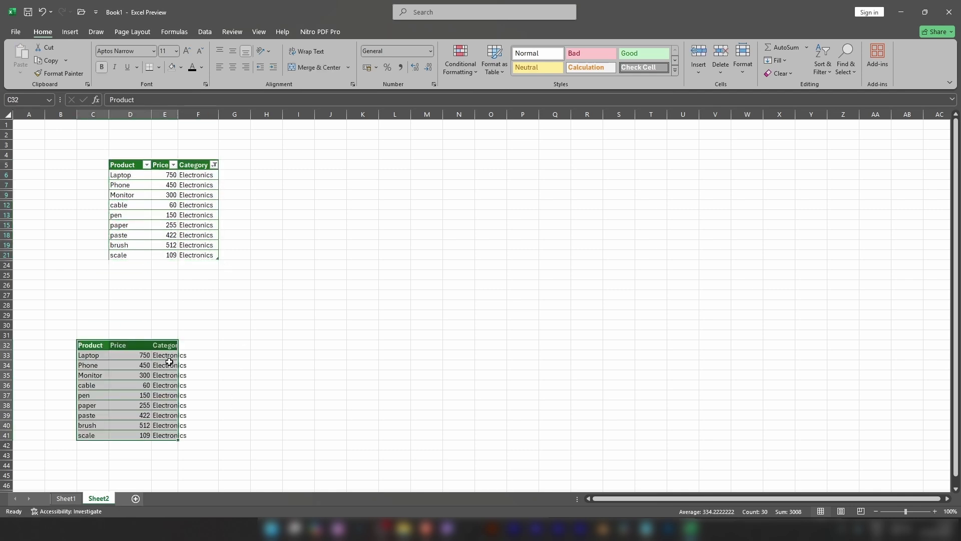
Change the table's Category filter to show only Accessories
left_click(214, 164)
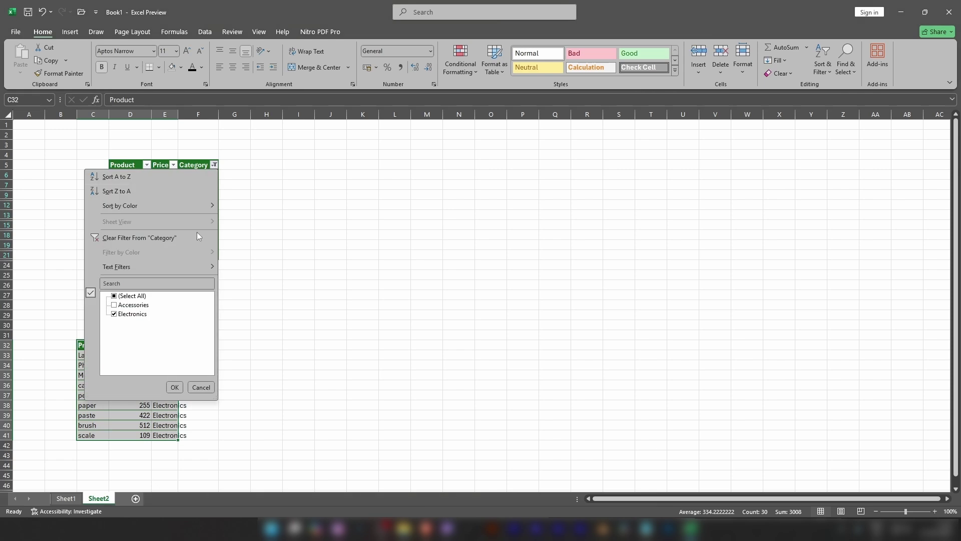
left_click(114, 305)
left_click(114, 313)
left_click(174, 387)
left_click_drag(132, 201, 132, 224)
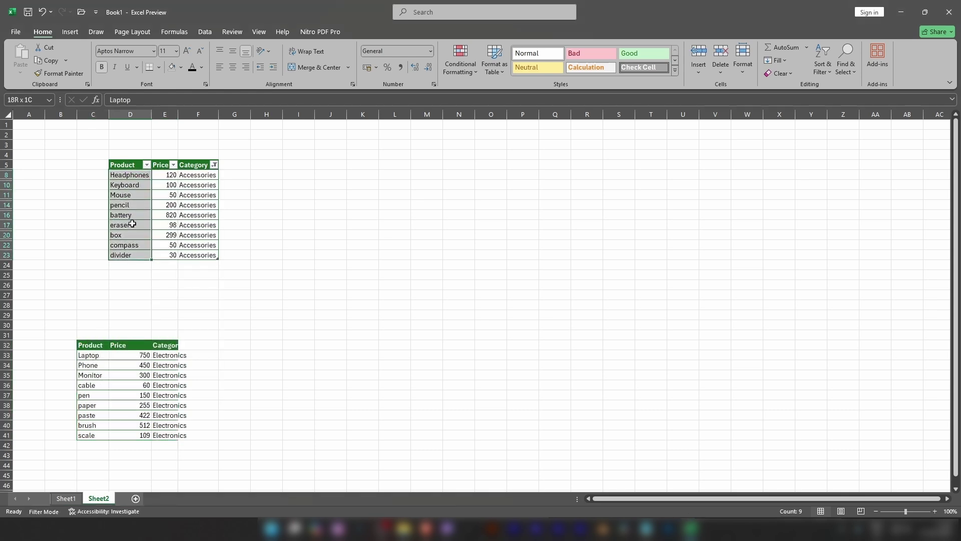
Copy the filtered Accessories rows with their headers and paste them starting at cell G32
left_click_drag(123, 167, 192, 256)
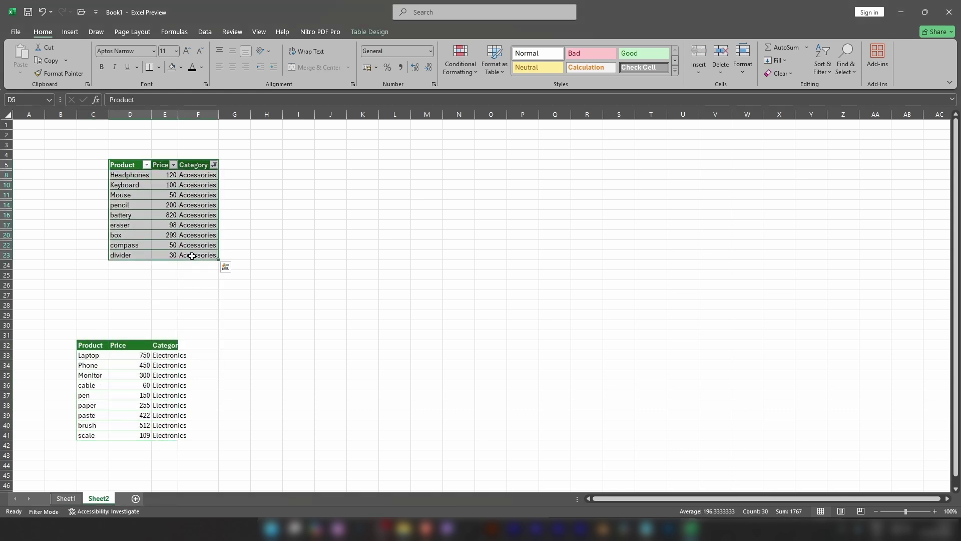
key("ctrl+c")
left_click(238, 345)
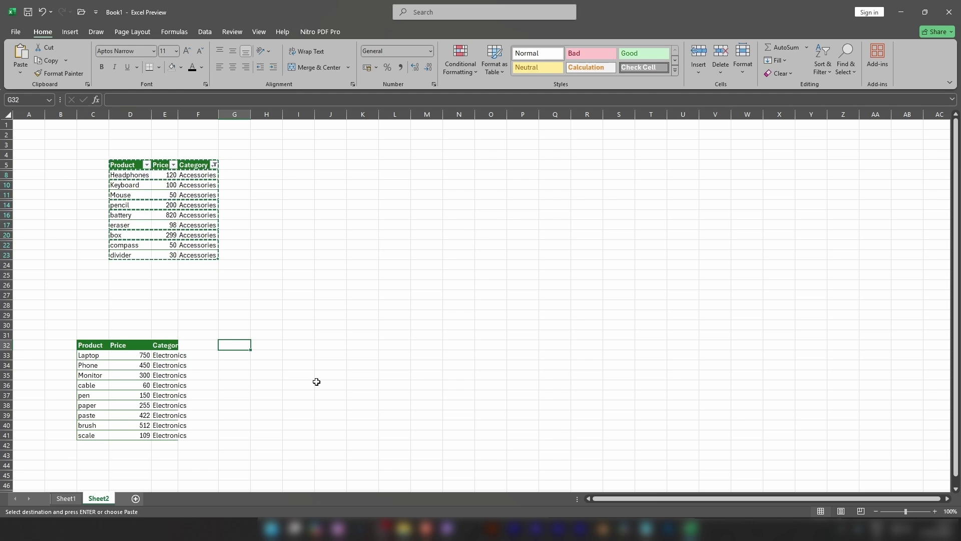
key("ctrl+v")
Auto-fit the widths of columns G to I and columns C to E to their contents
left_click(238, 114)
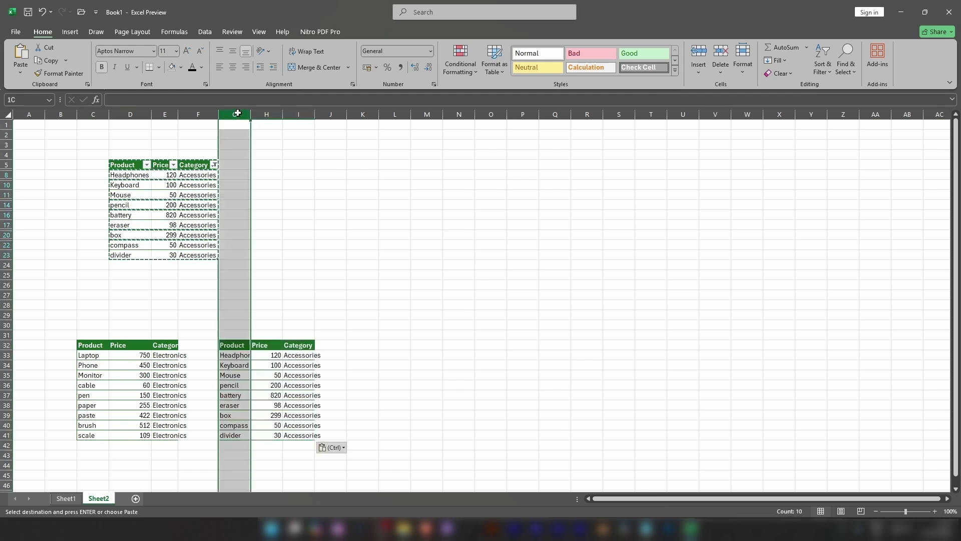
left_click_drag(237, 113, 299, 114)
double_click(283, 114)
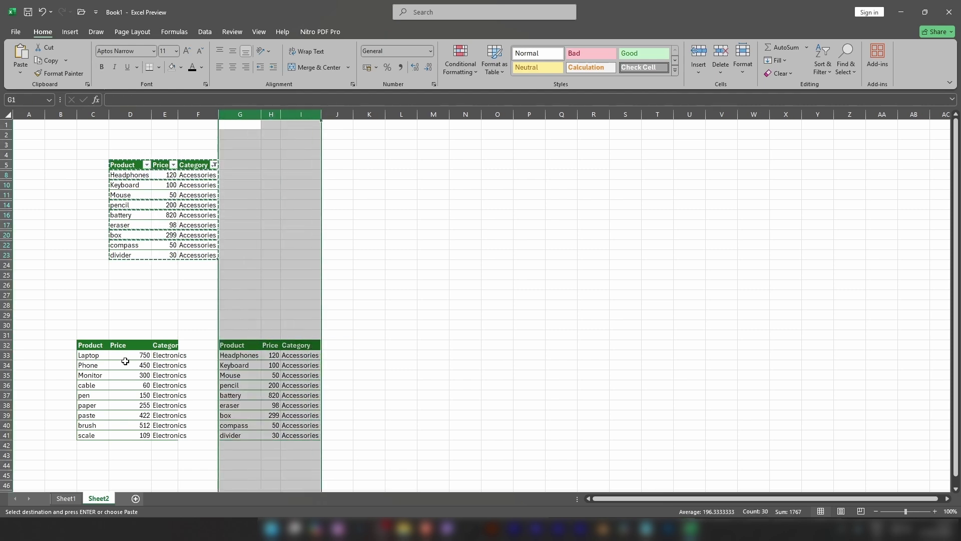
left_click_drag(90, 345, 154, 422)
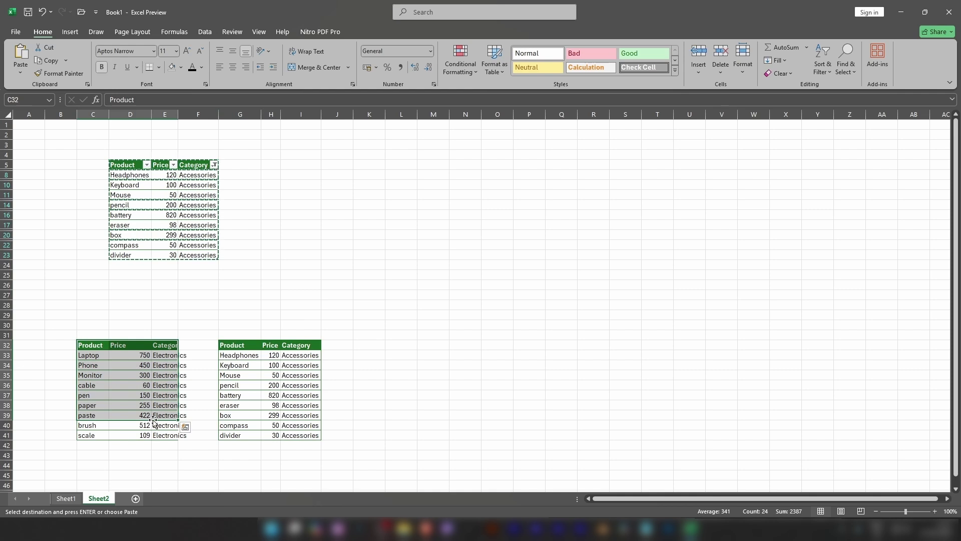
key("Escape")
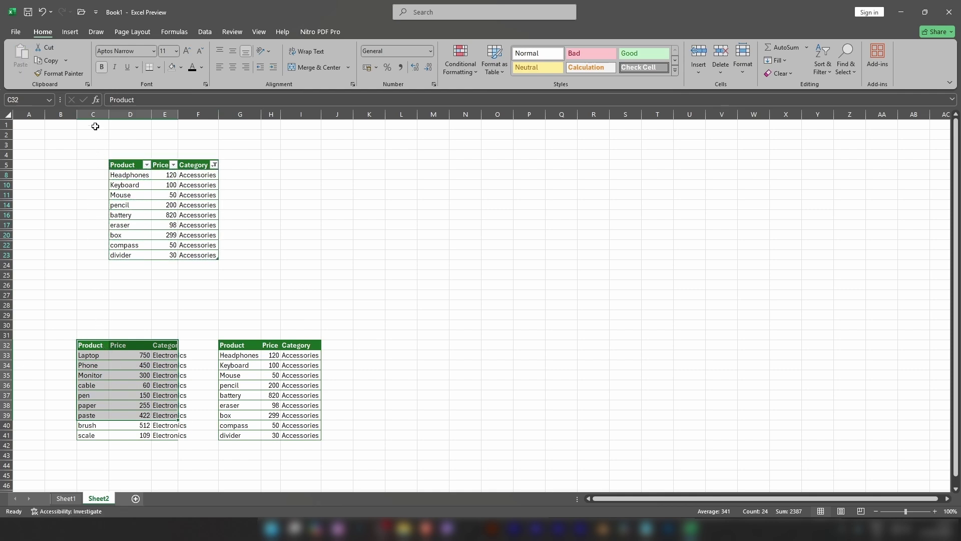
left_click_drag(93, 115, 168, 114)
double_click(178, 115)
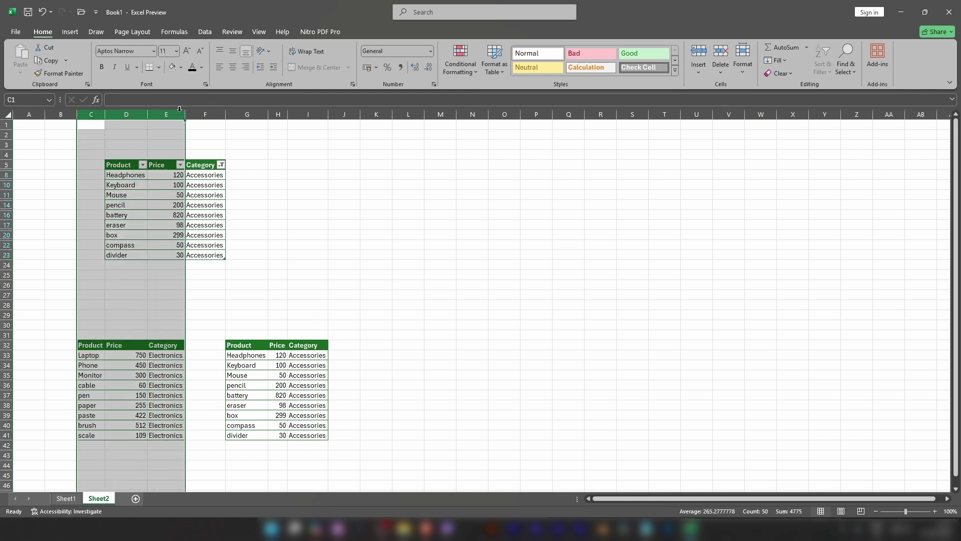
Copy the Accessories entry from I33 into G31 as the title above the Accessories list
left_click(238, 338)
left_click_drag(248, 353, 308, 434)
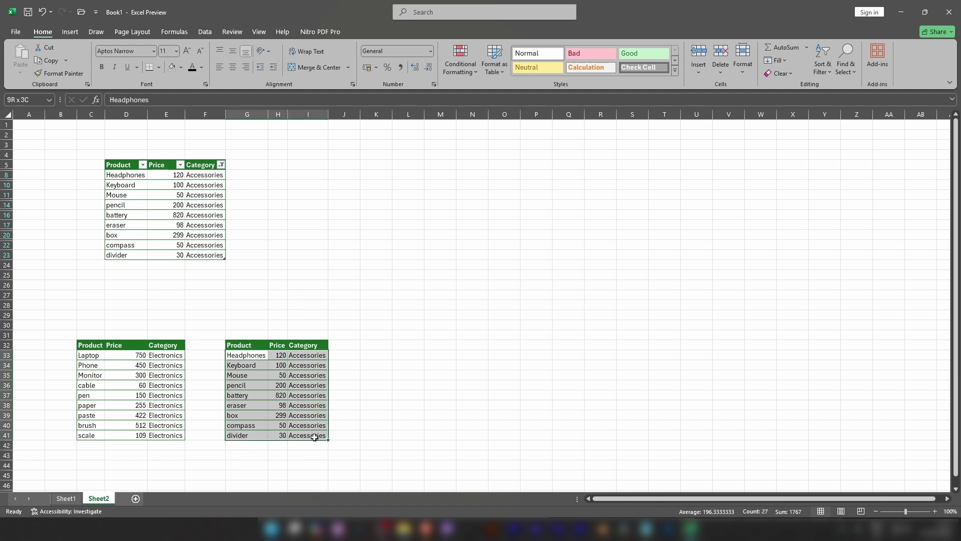
left_click(308, 357)
key("ctrl+c")
left_click(253, 335)
left_click(280, 337)
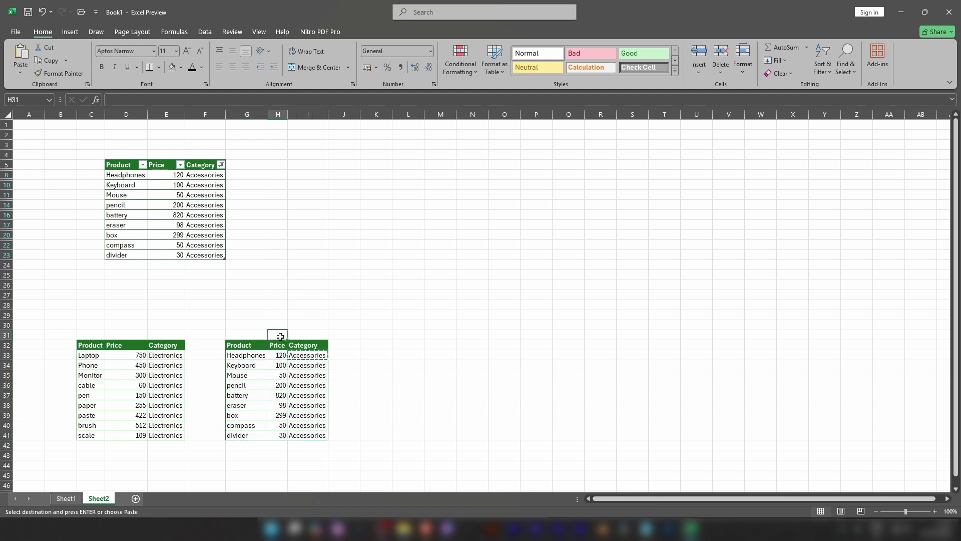
key("ctrl+v")
key("ctrl+z")
left_click(250, 335)
key("ctrl+v")
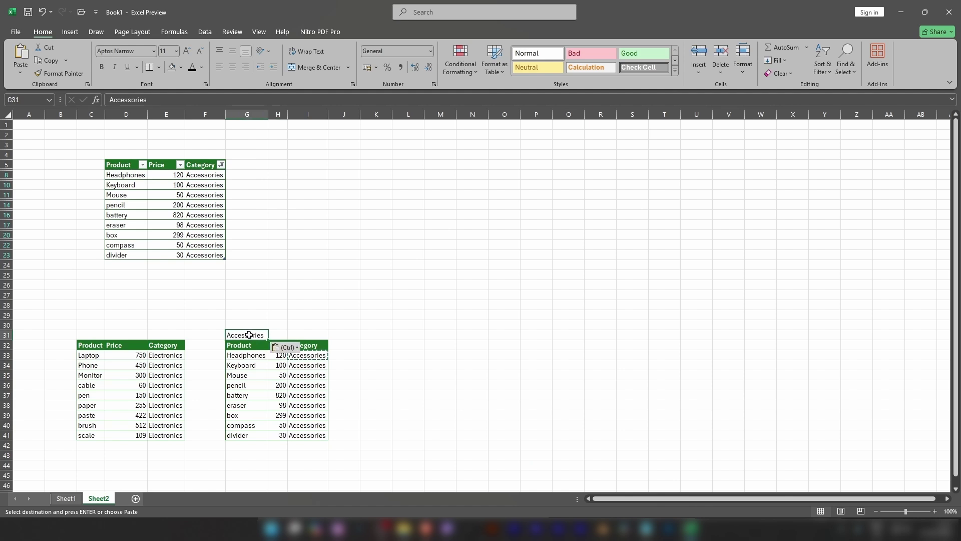
key("Escape")
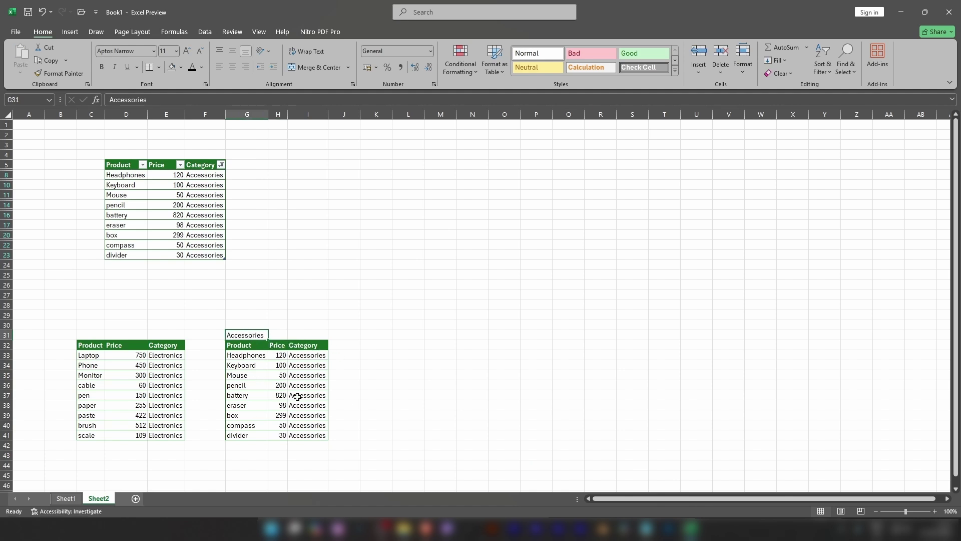
Copy the Electronics entry from E33 into C31 as the title above the Electronics list
left_click(180, 354)
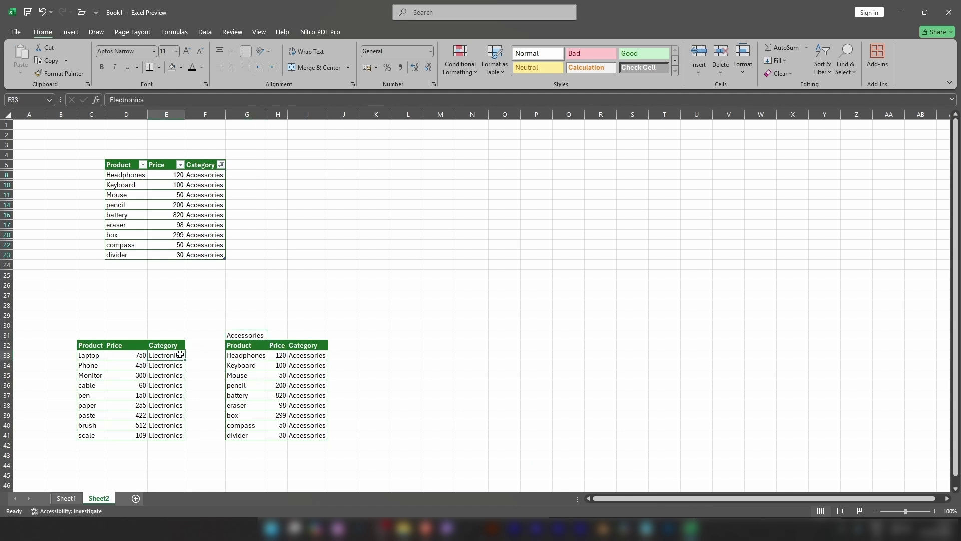
key("ctrl+c")
left_click(86, 336)
key("ctrl+v")
key("Escape")
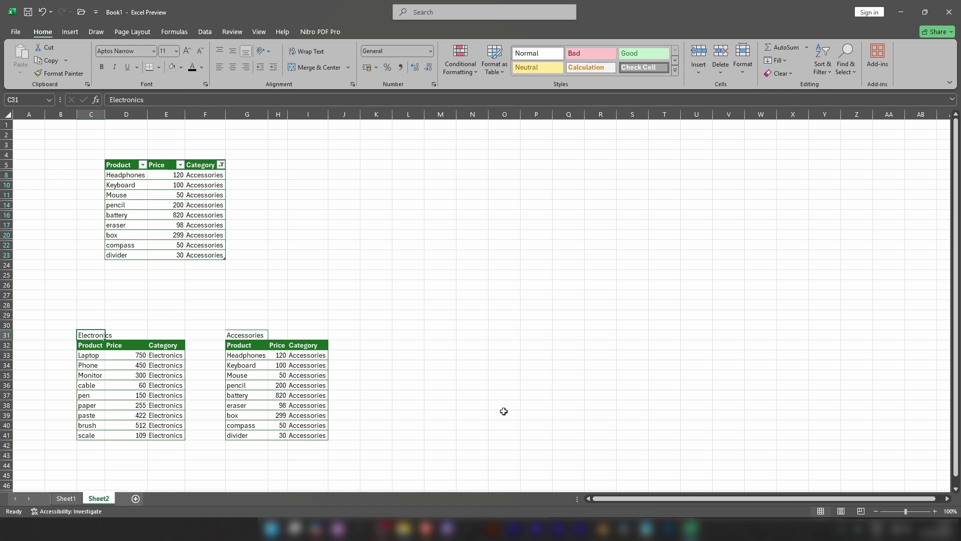
left_click_drag(250, 337, 311, 432)
left_click(204, 415)
left_click_drag(83, 335, 183, 427)
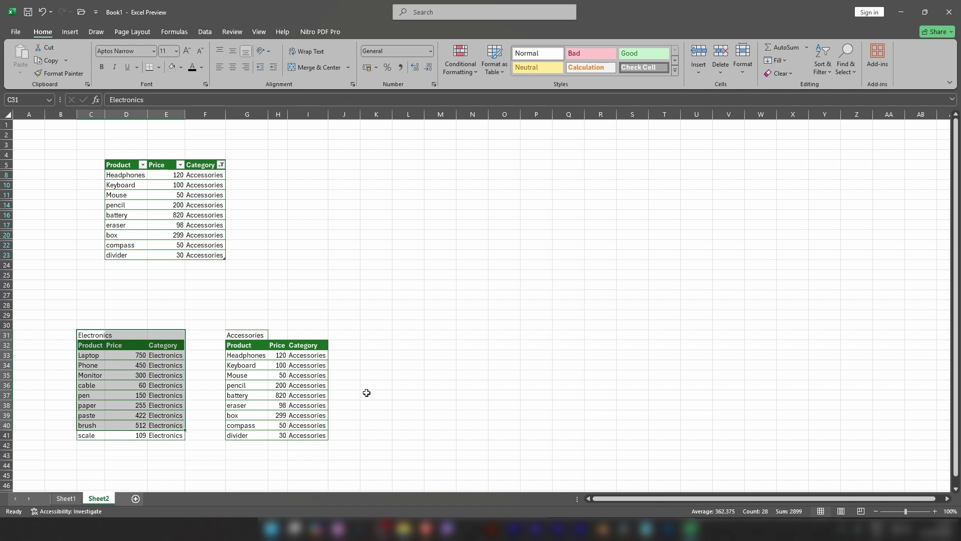
left_click(279, 358)
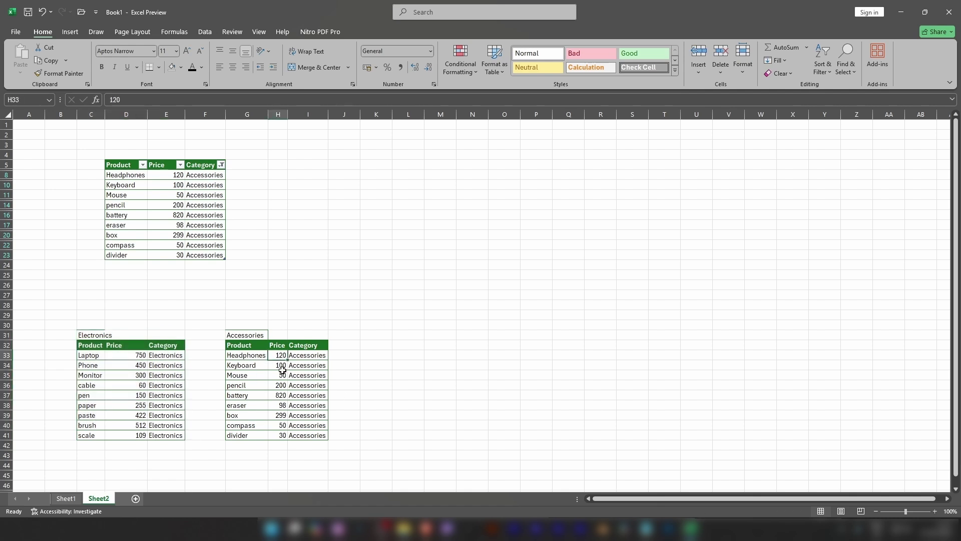
left_click(282, 375)
left_click(282, 386)
left_click(284, 406)
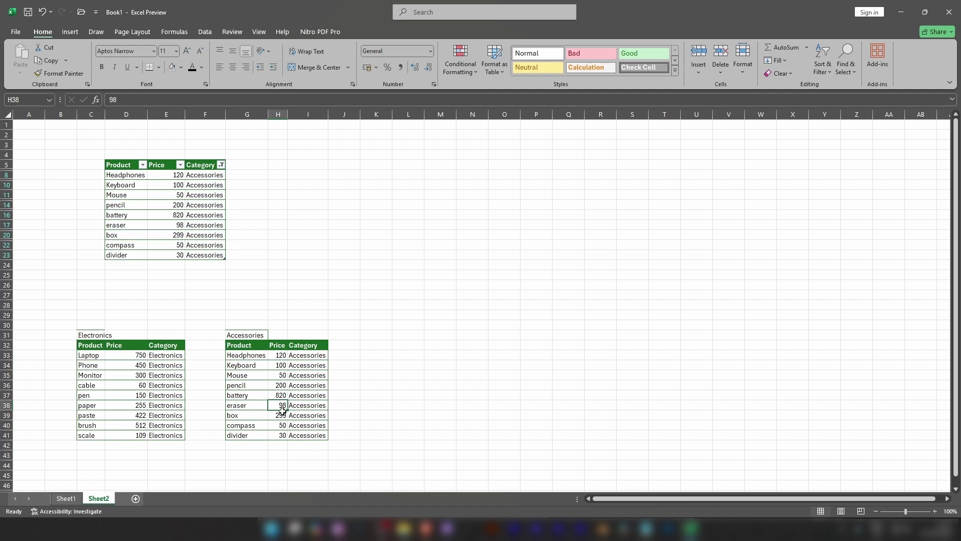
Custom-sort the Accessories list in G32:I41 by Price on cell values, from Largest to Smallest, treating the first row as headers
left_click_drag(241, 347, 302, 439)
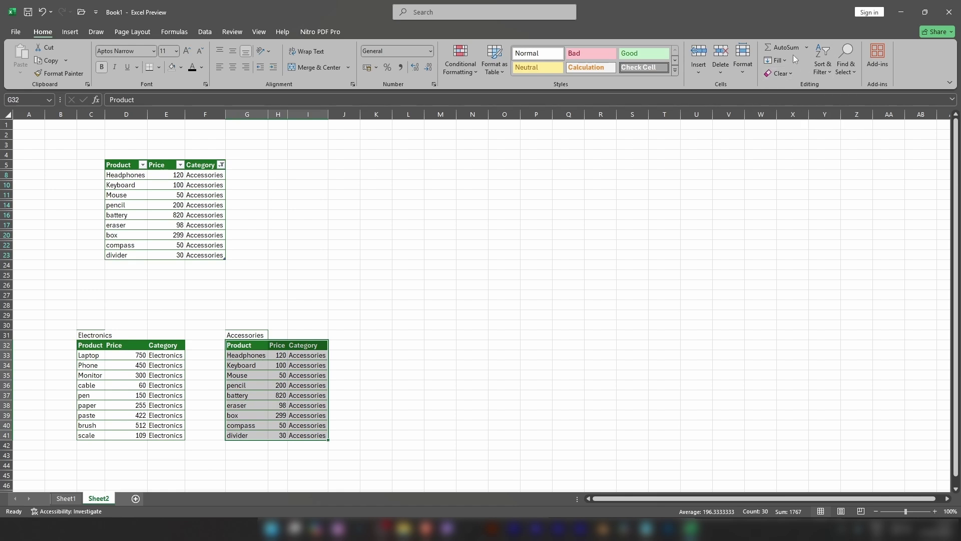
left_click(830, 73)
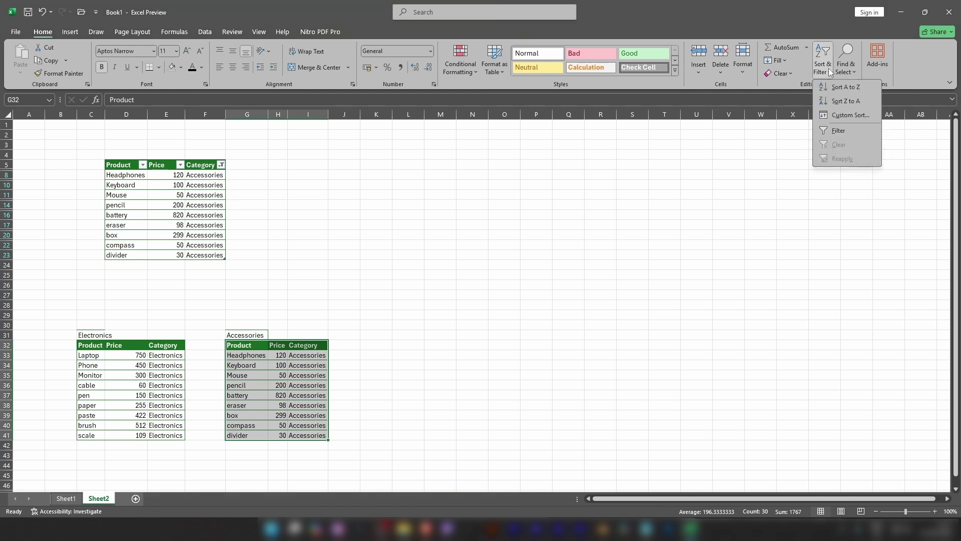
left_click(866, 114)
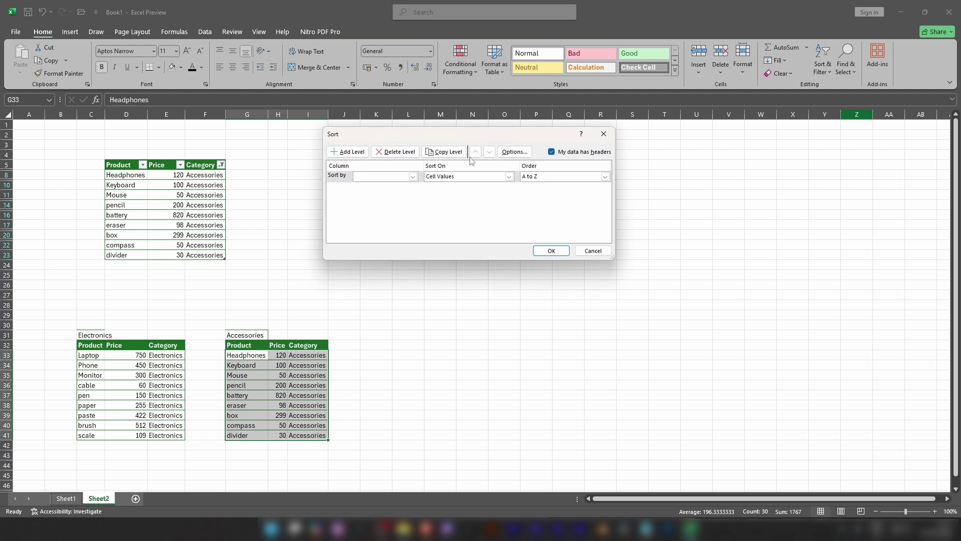
left_click_drag(425, 137, 559, 150)
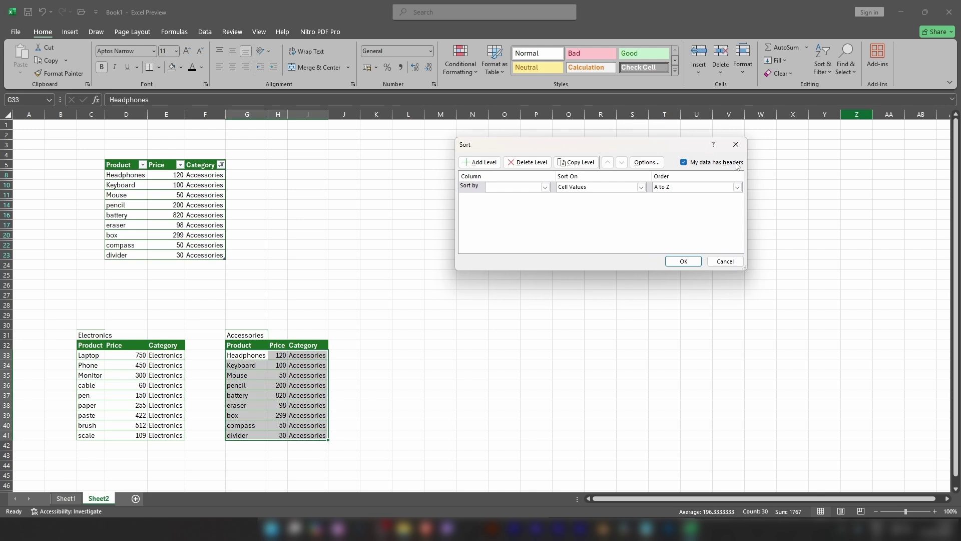
left_click(545, 187)
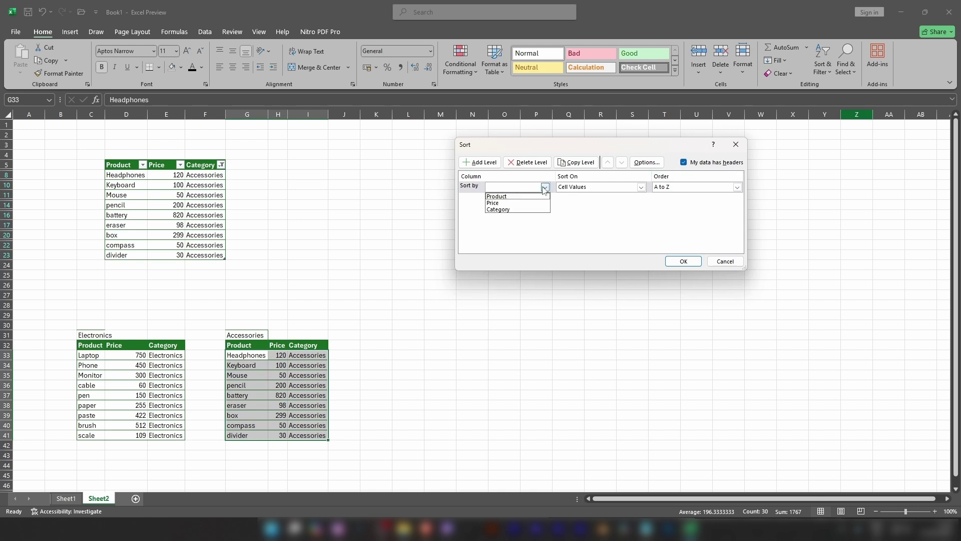
left_click(521, 203)
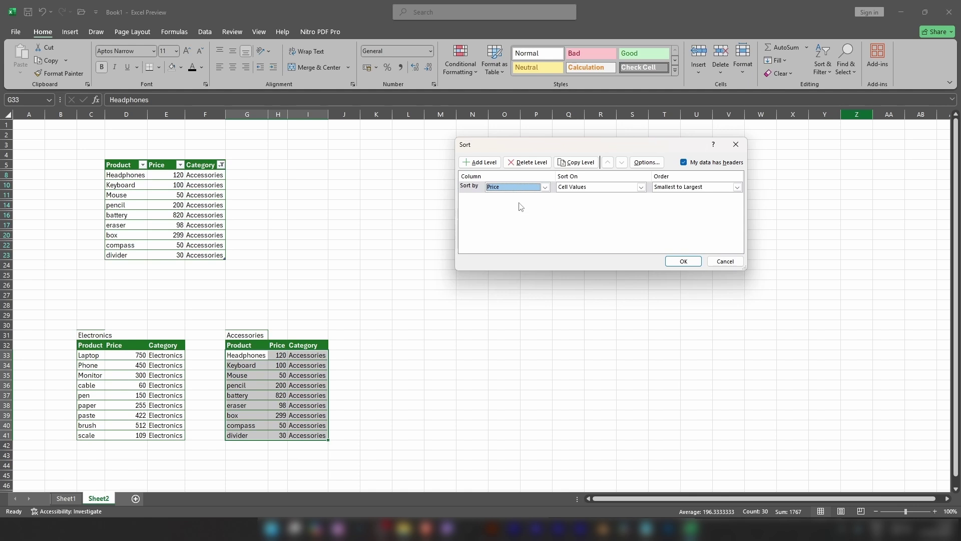
left_click(737, 187)
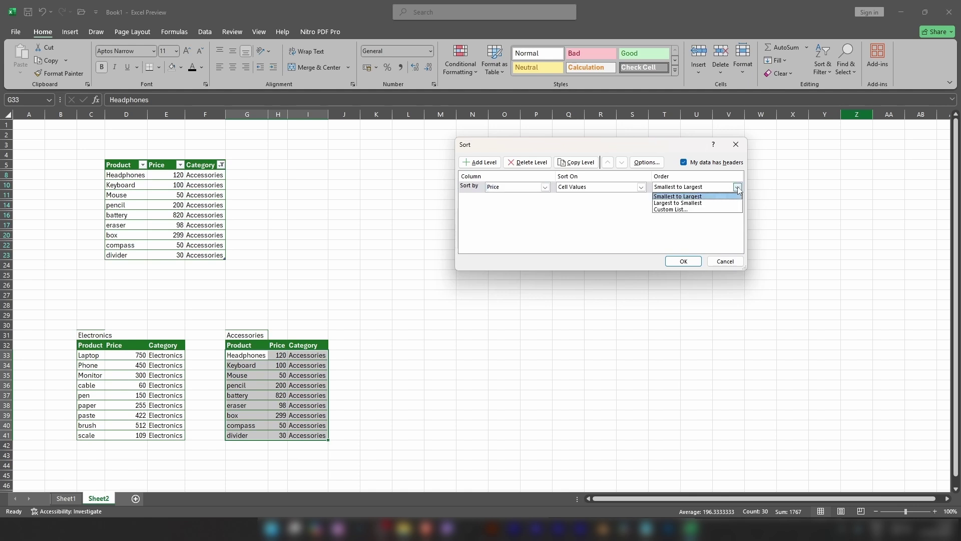
left_click(716, 203)
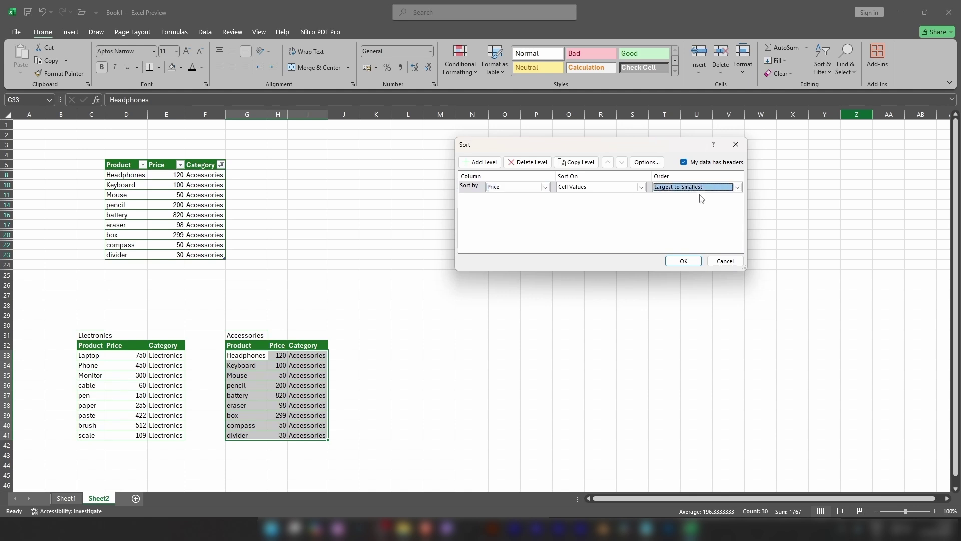
left_click(683, 261)
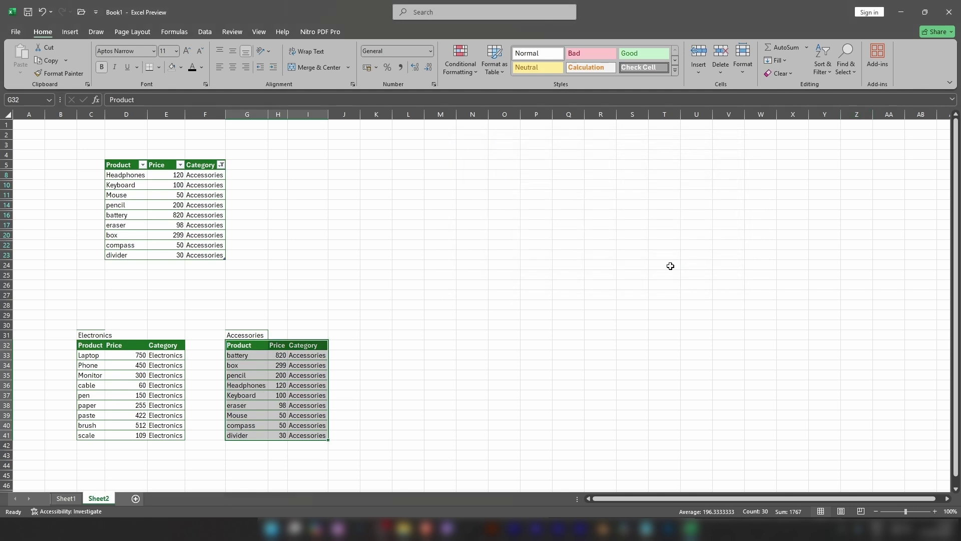
Examine the first and last prices in the sorted Accessories list and the order of the prices in the Electronics list
left_click(353, 367)
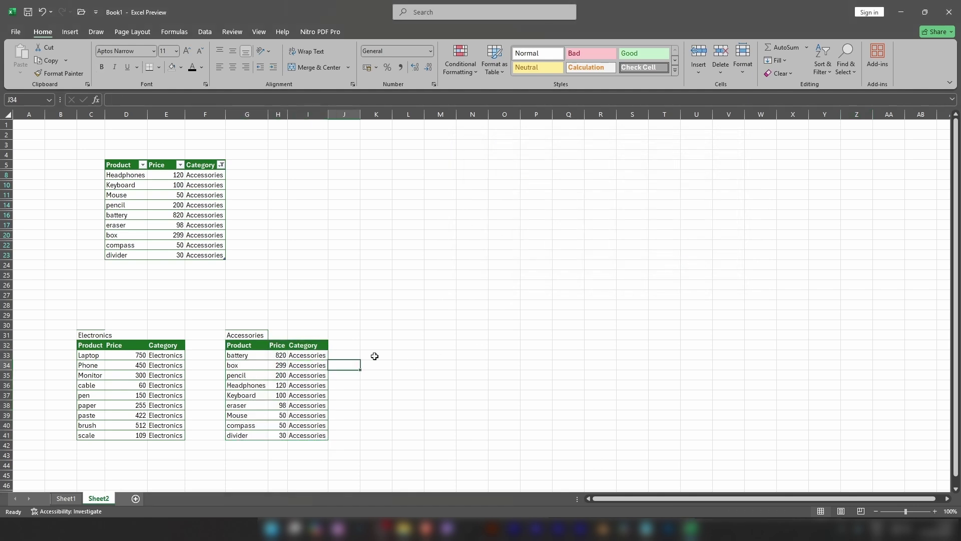
left_click(430, 358)
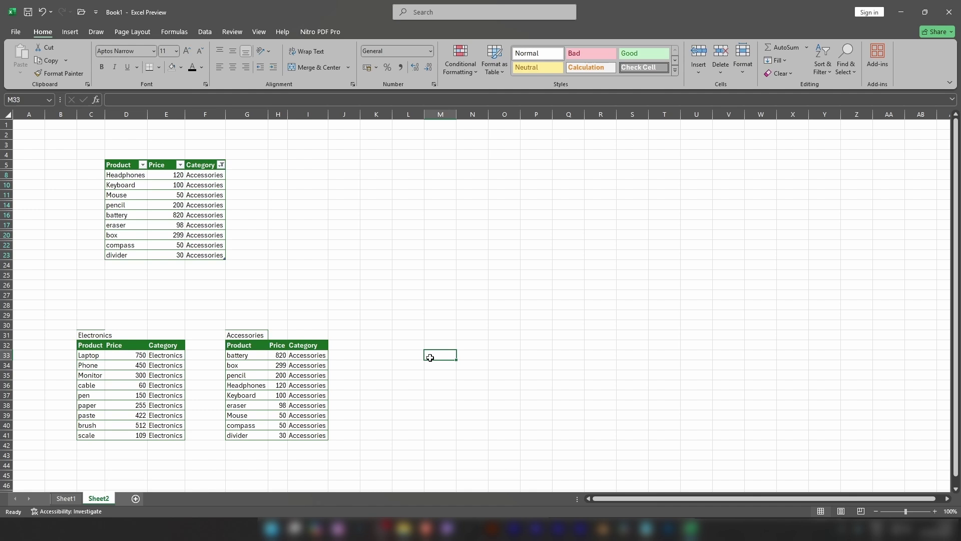
left_click(242, 359)
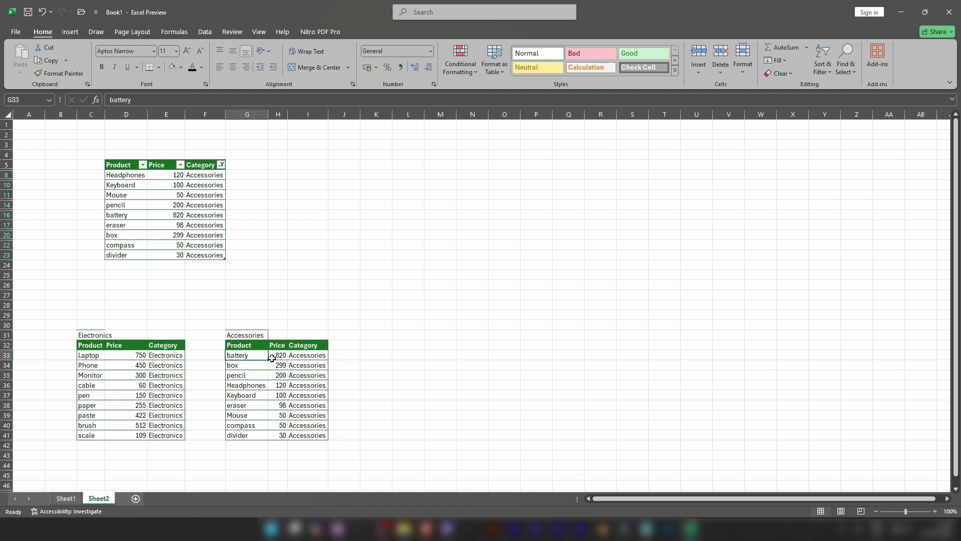
left_click(285, 356)
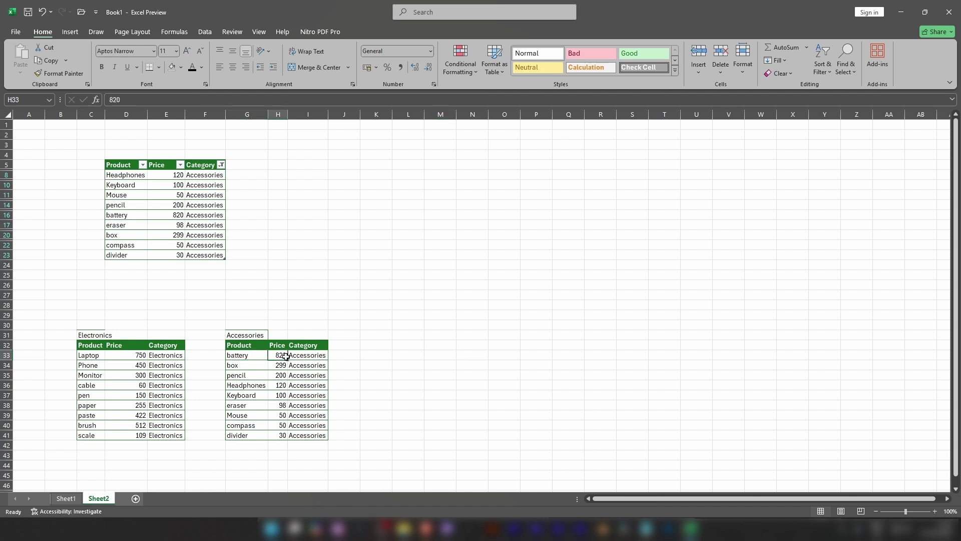
left_click(247, 436)
key("Right")
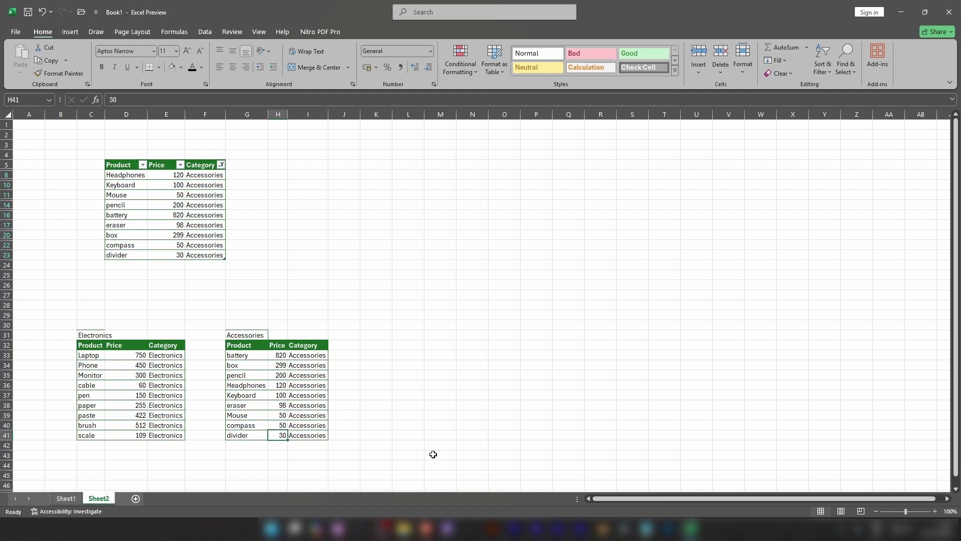
left_click_drag(86, 346, 166, 441)
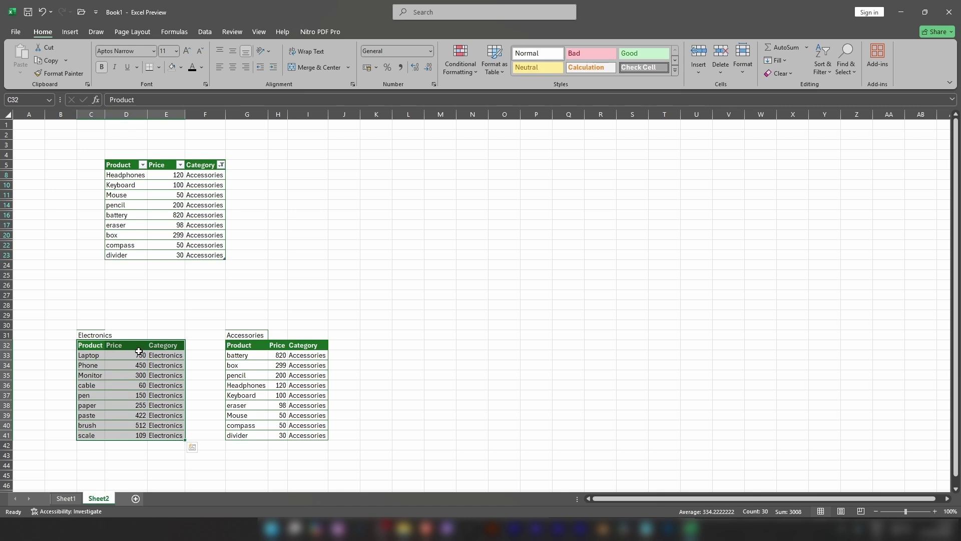
left_click(141, 410)
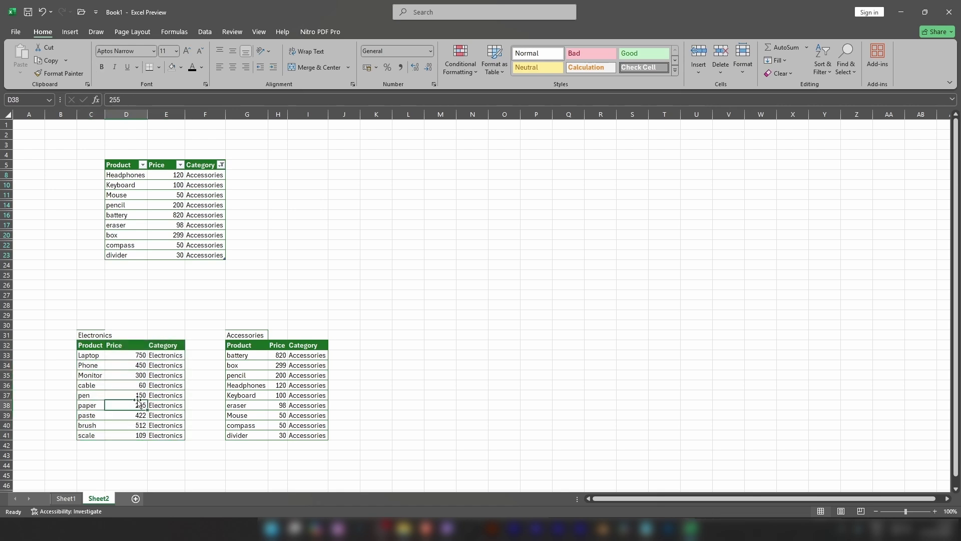
left_click(127, 366)
left_click(135, 405)
left_click_drag(143, 429, 142, 433)
left_click(123, 397)
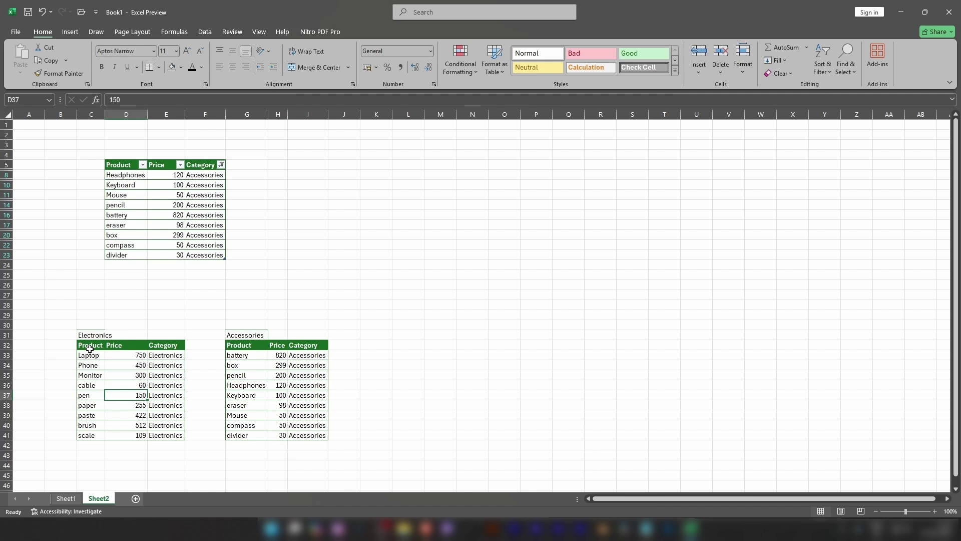
left_click_drag(89, 349, 158, 431)
left_click(139, 358)
Highlight the top 5 Electronics prices in D33:D41 with a Top 10 Items conditional formatting rule using Light Red Fill with Dark Red Text
left_click_drag(133, 346, 138, 434)
left_click(132, 360)
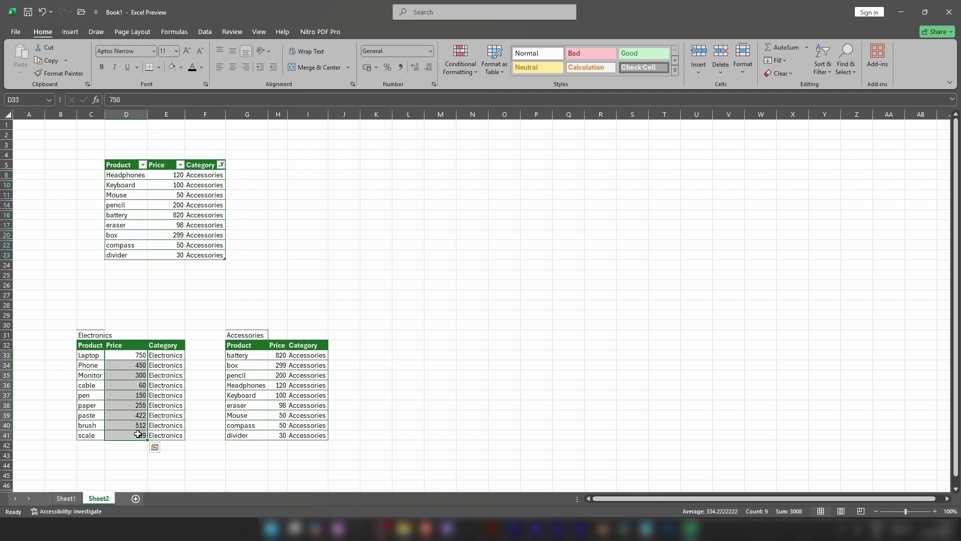
left_click(469, 69)
mouse_move(491, 88)
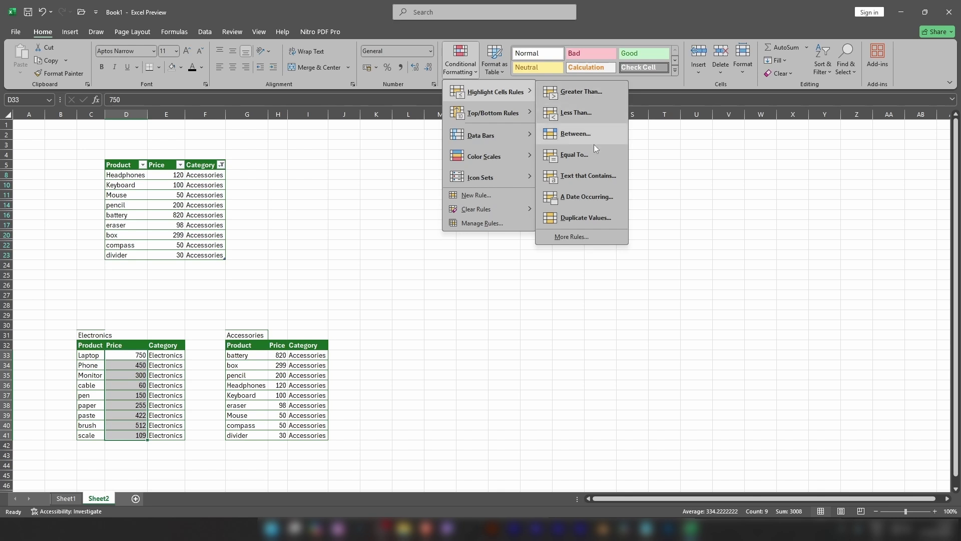
mouse_move(488, 115)
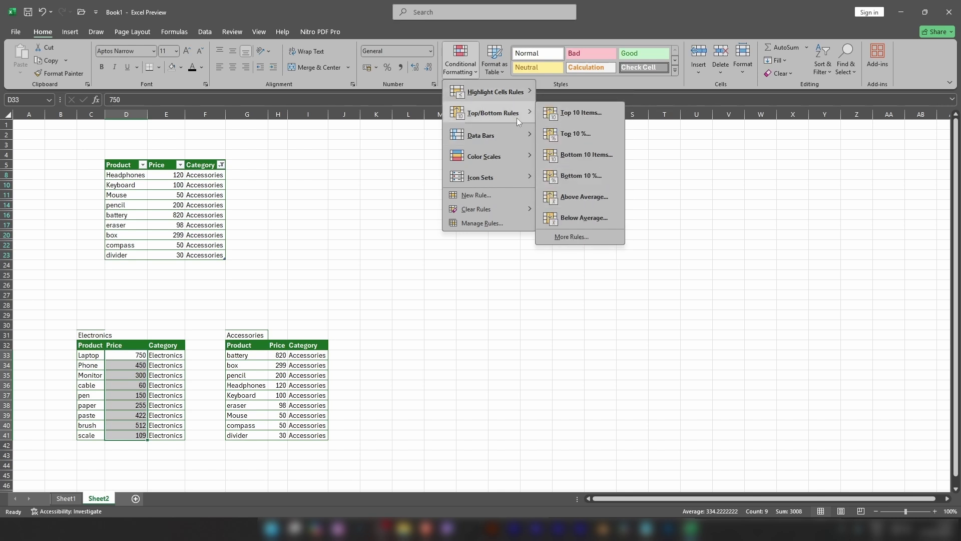
left_click(586, 113)
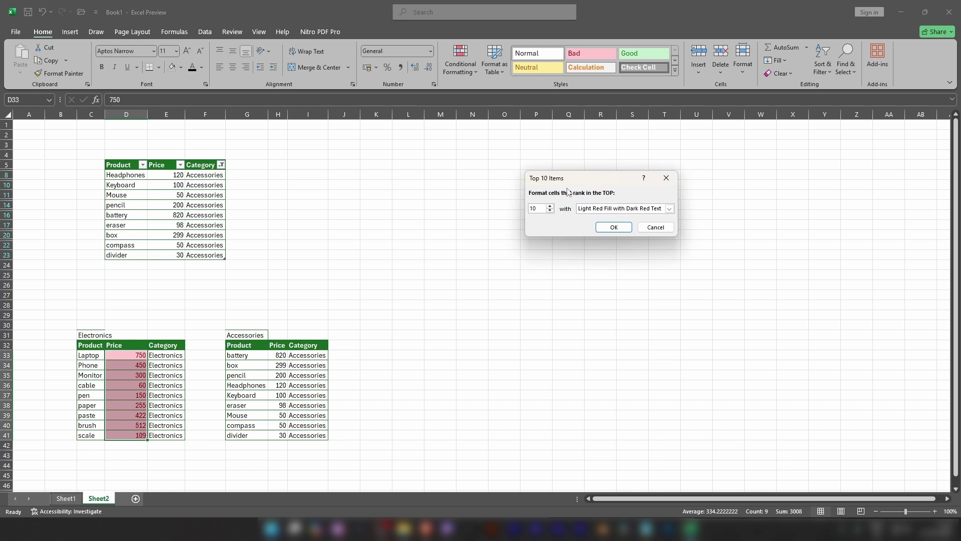
left_click(550, 211)
left_click(550, 210)
left_click(550, 211)
left_click(550, 210)
left_click(551, 210)
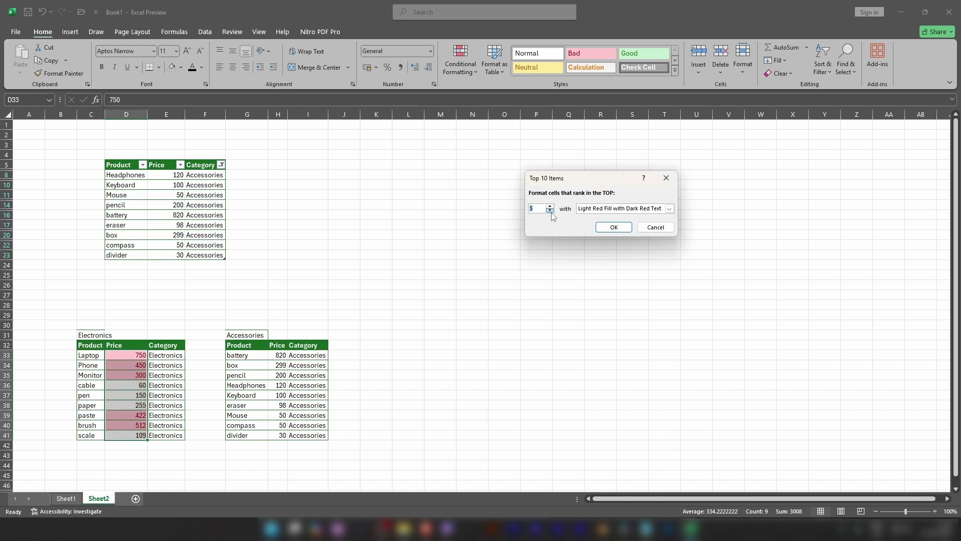
left_click(614, 226)
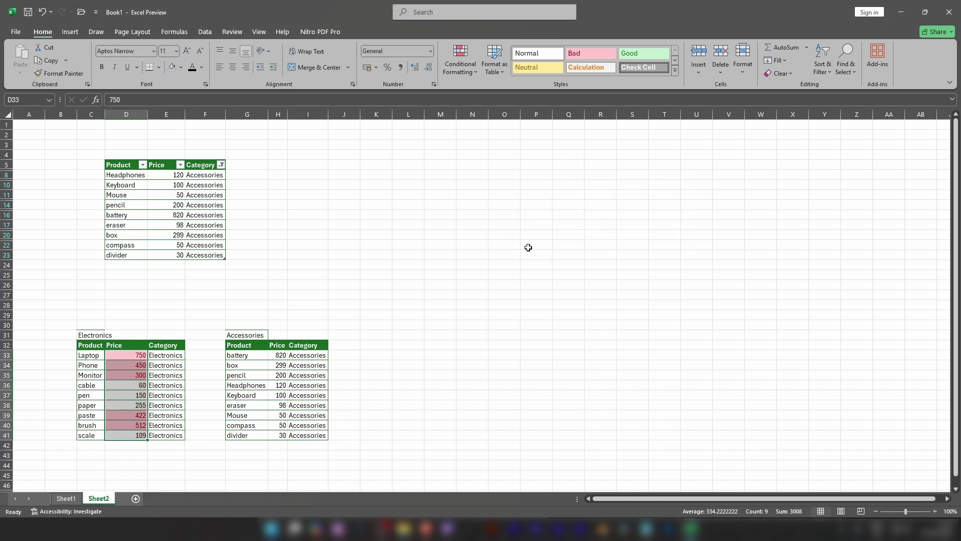
Compare the highlighted prices in the Electronics list with the five highest prices in the sorted Accessories list
left_click(371, 279)
mouse_move(88, 355)
left_mouse_down()
mouse_move(89, 428)
mouse_move(179, 431)
left_mouse_up()
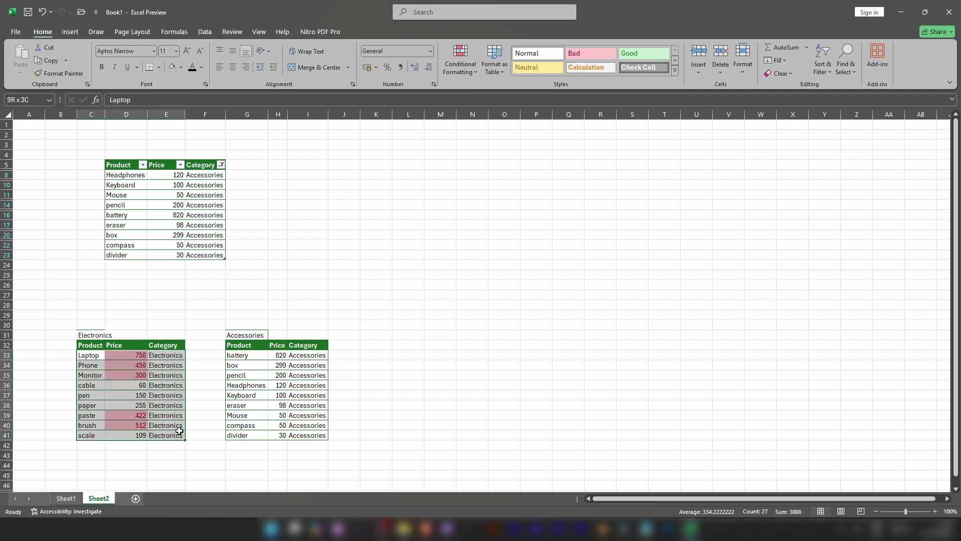
left_click(209, 403)
left_click_drag(241, 347, 301, 436)
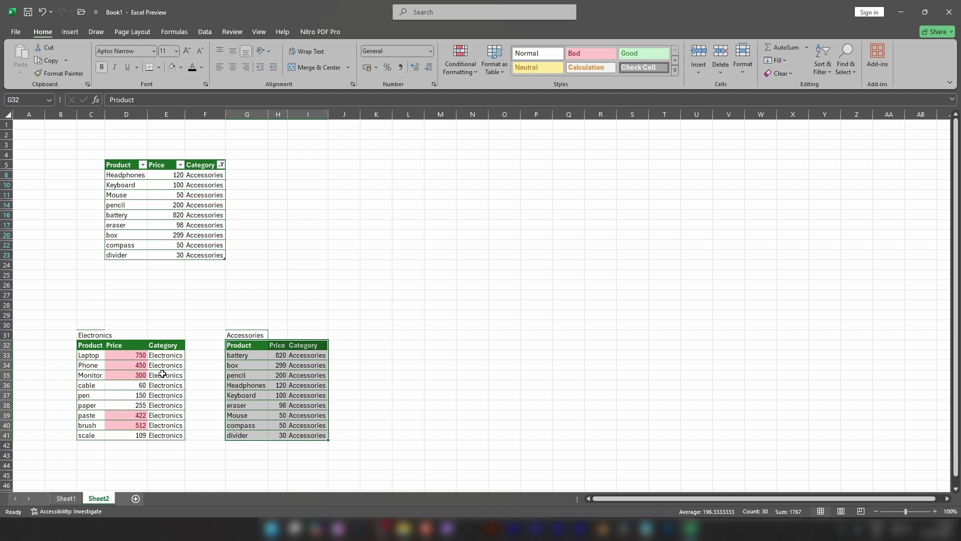
left_click(124, 364)
left_click(128, 375)
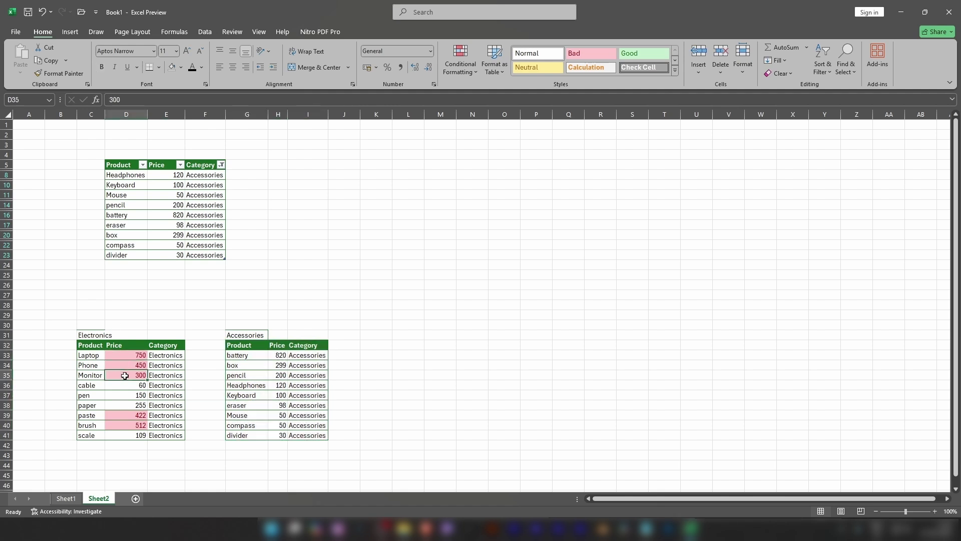
left_click(274, 374)
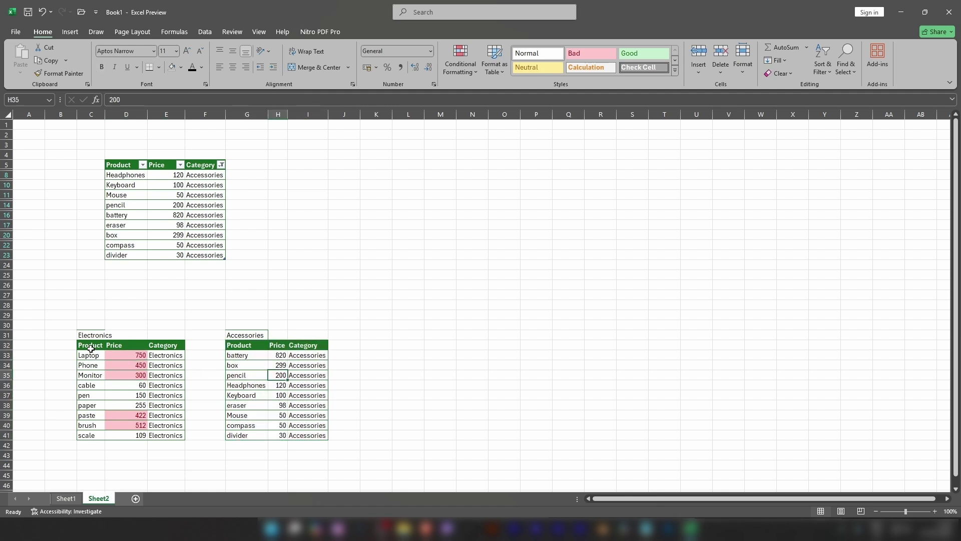
left_click_drag(90, 345, 172, 436)
left_click(191, 382)
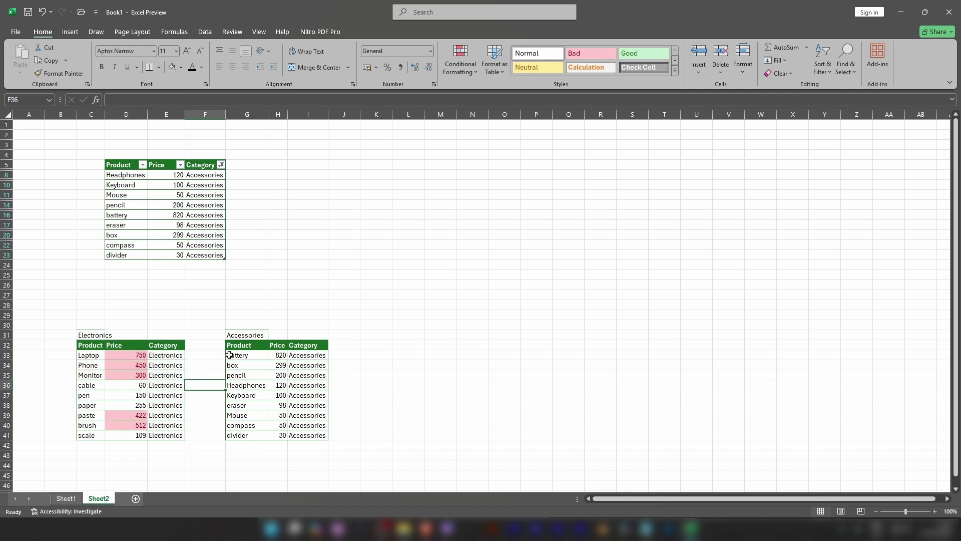
left_click_drag(233, 347, 312, 435)
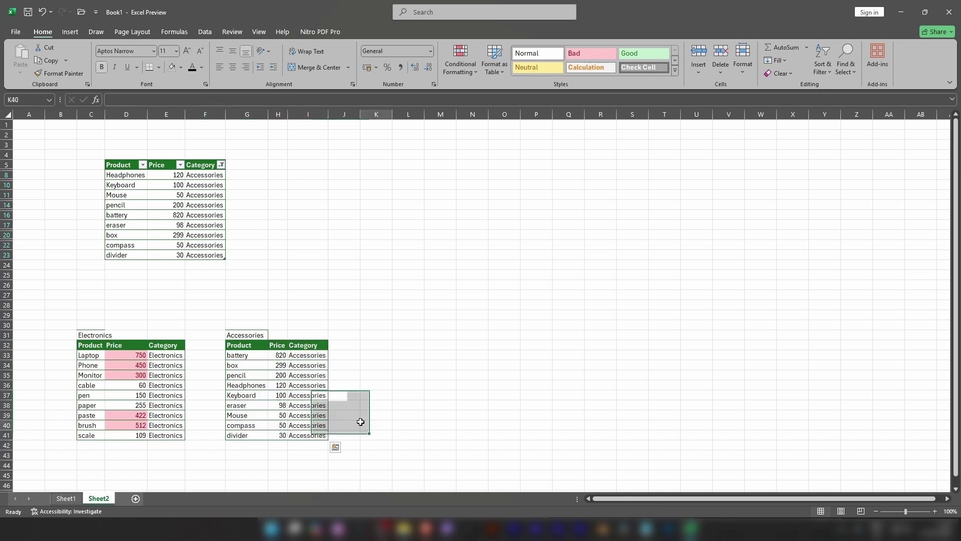
left_click(362, 424)
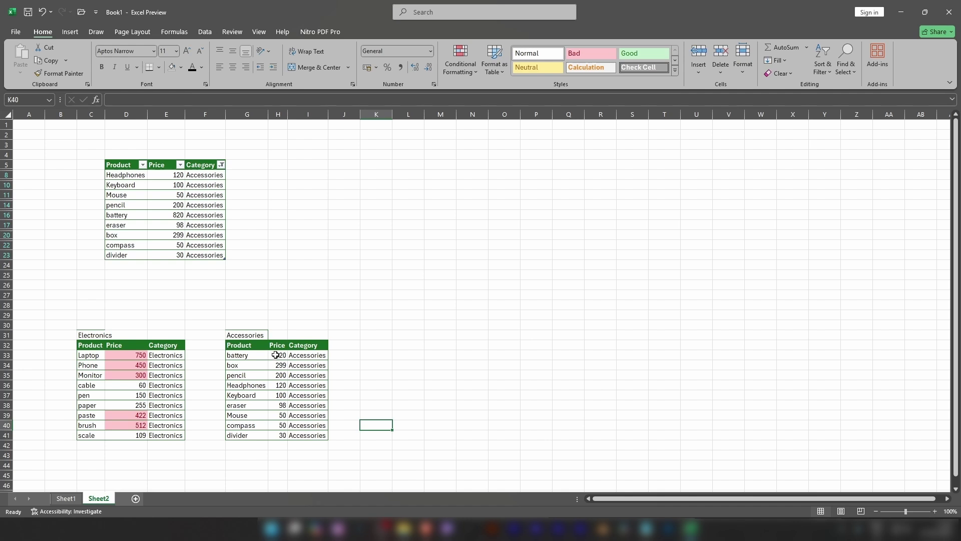
left_click_drag(276, 355, 279, 393)
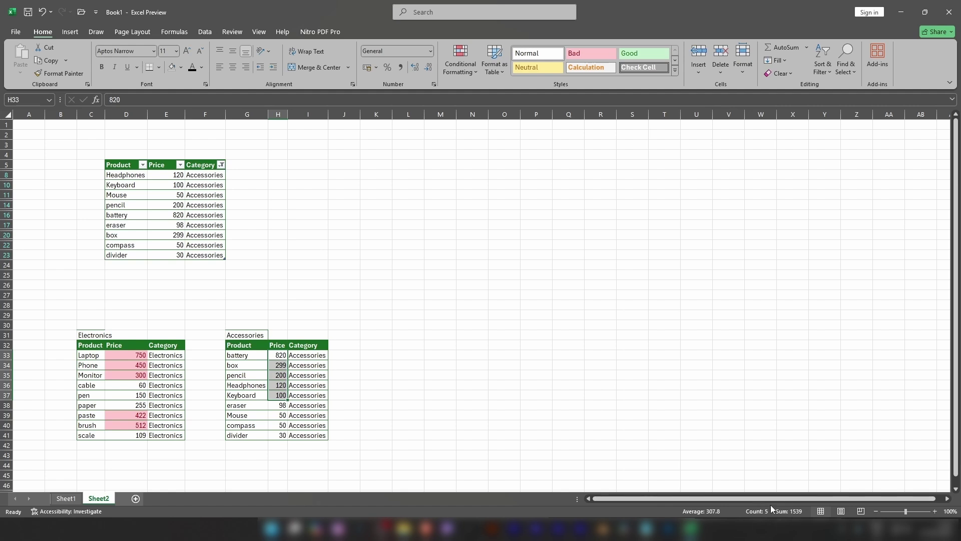
left_click(475, 361)
left_click_drag(129, 356, 130, 426)
left_click_drag(207, 206, 171, 245)
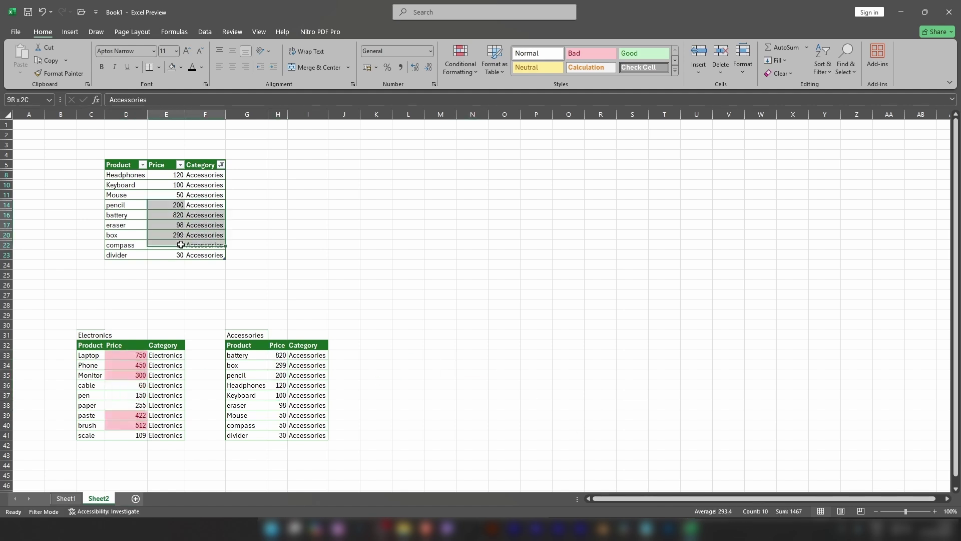
Format the five highest Accessories prices in H33:H37 with a green font colour and a light turquoise fill
left_click_drag(281, 356, 284, 409)
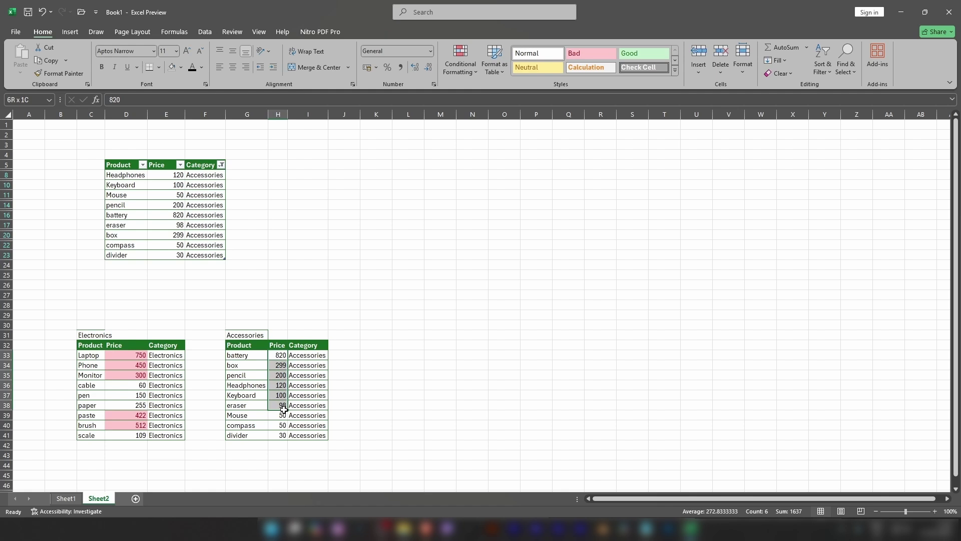
left_click_drag(284, 409, 280, 398)
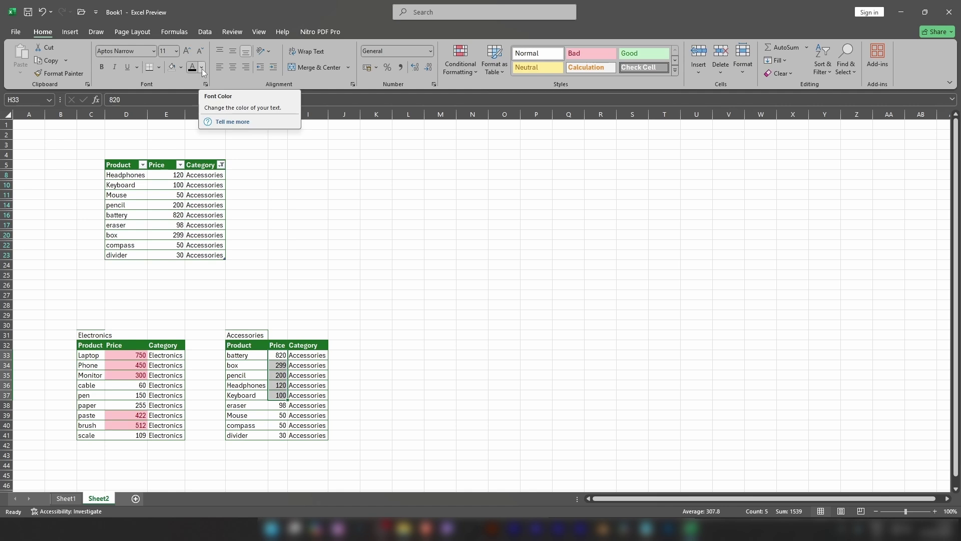
left_click(202, 68)
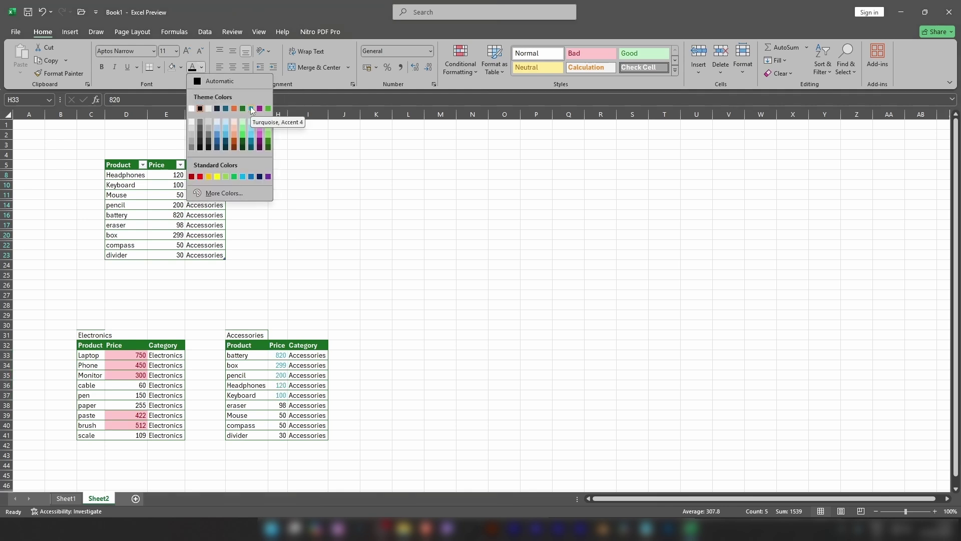
left_click(246, 107)
left_click(182, 66)
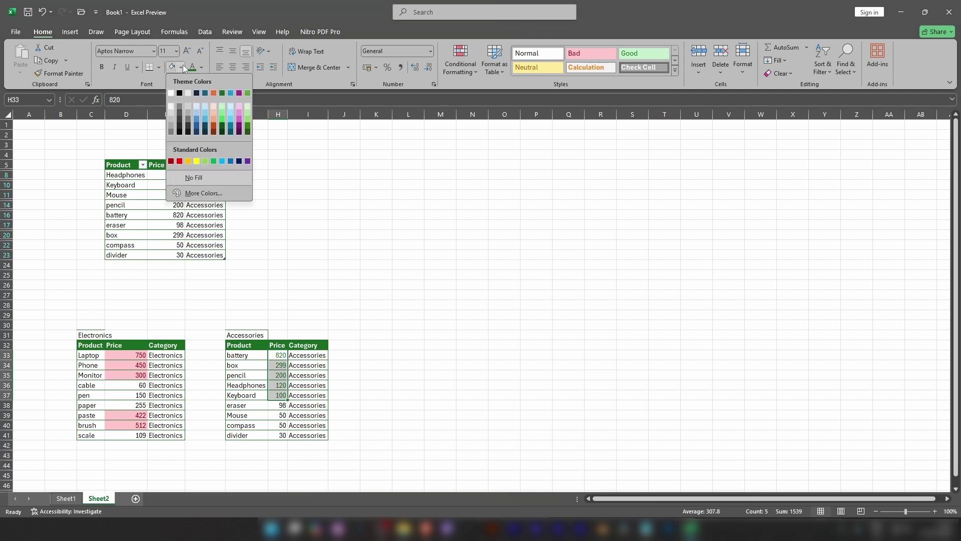
left_click(206, 105)
left_click(408, 285)
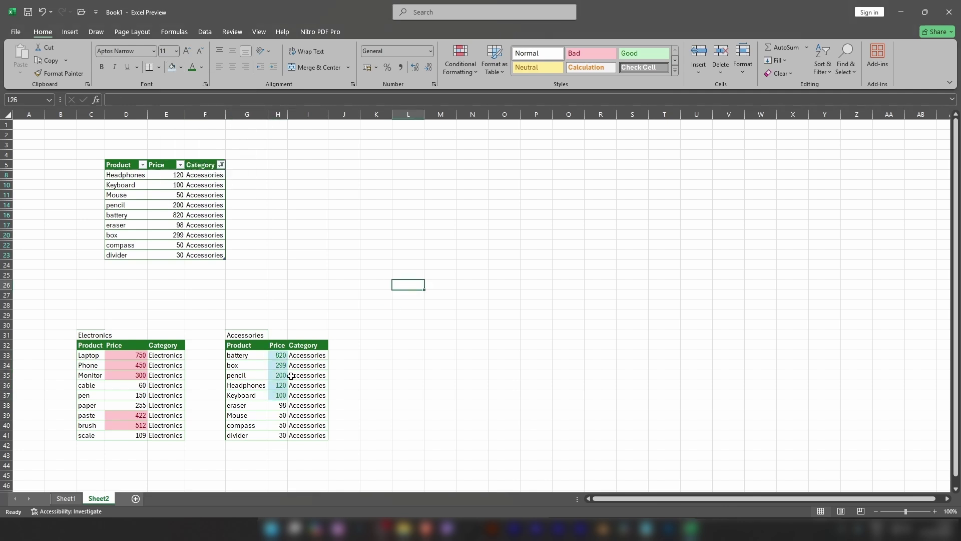
left_click_drag(235, 347, 313, 436)
left_click(376, 415)
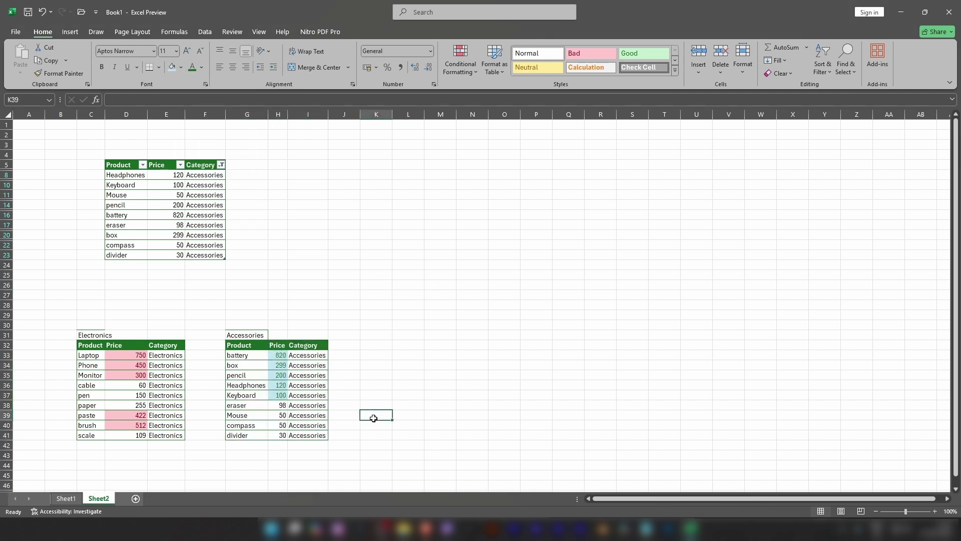